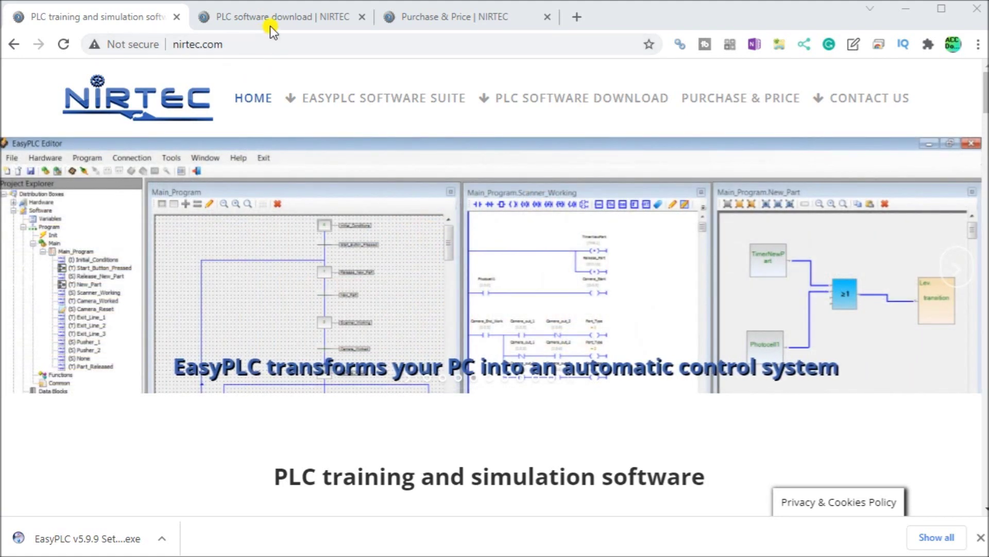
# Open the PLC software download page and view the EasyPLC v.5.9.9 (DEMO) download links.
pyautogui.moveTo(470, 101)
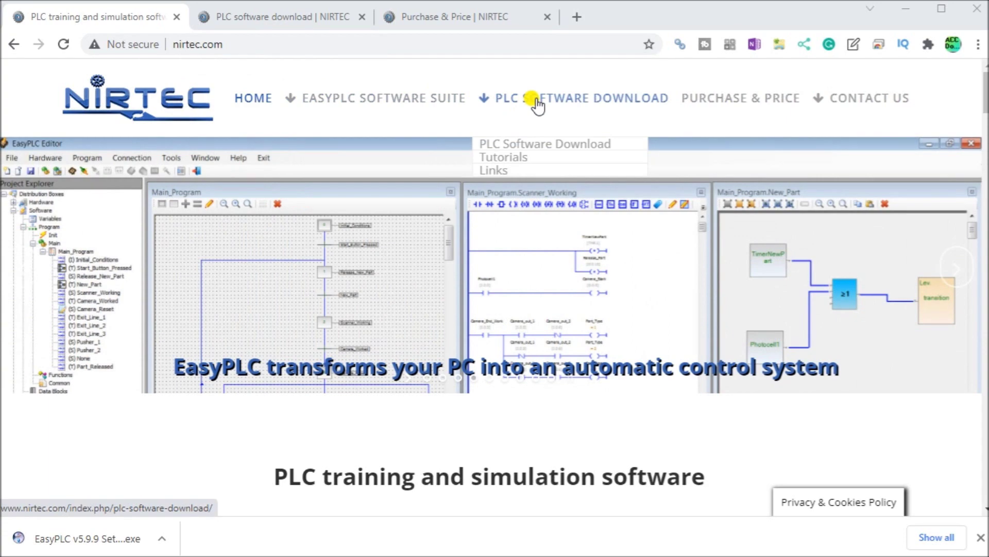
pyautogui.click(252, 20)
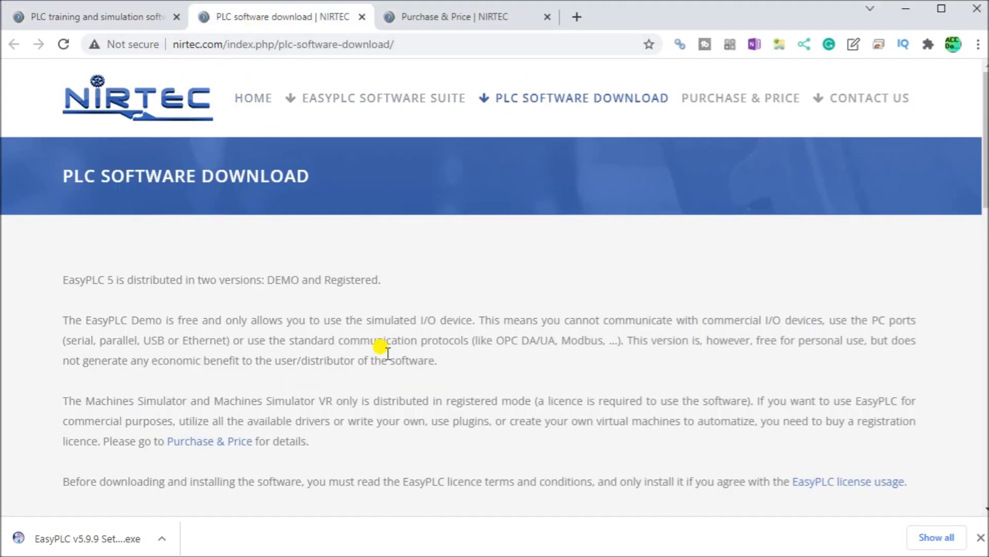
pyautogui.scroll(-5, 387, 353)
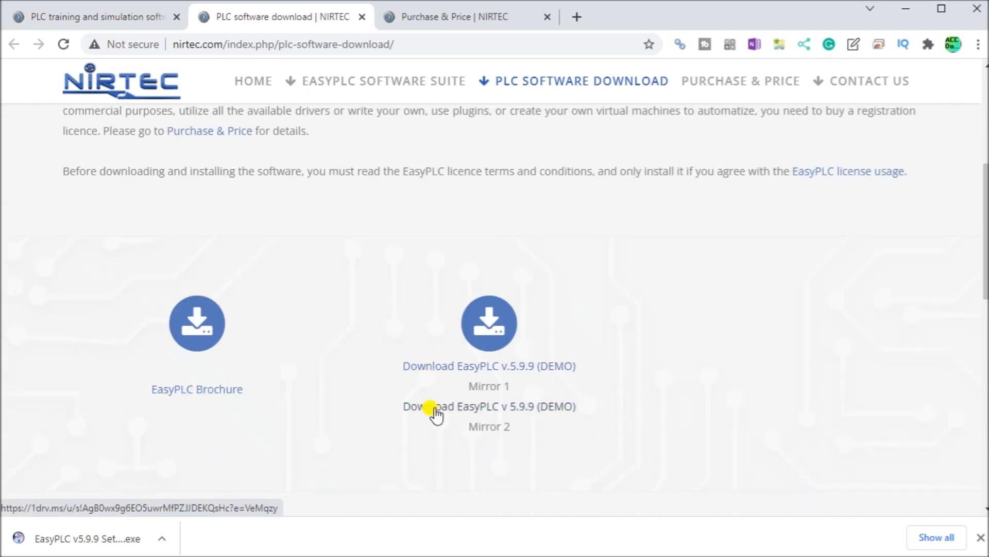
# Run EasyPLC v5.9.9 Setup.exe from the Downloads folder, allowing it past the SmartScreen warning and the administrator permission request.
pyautogui.click(78, 550)
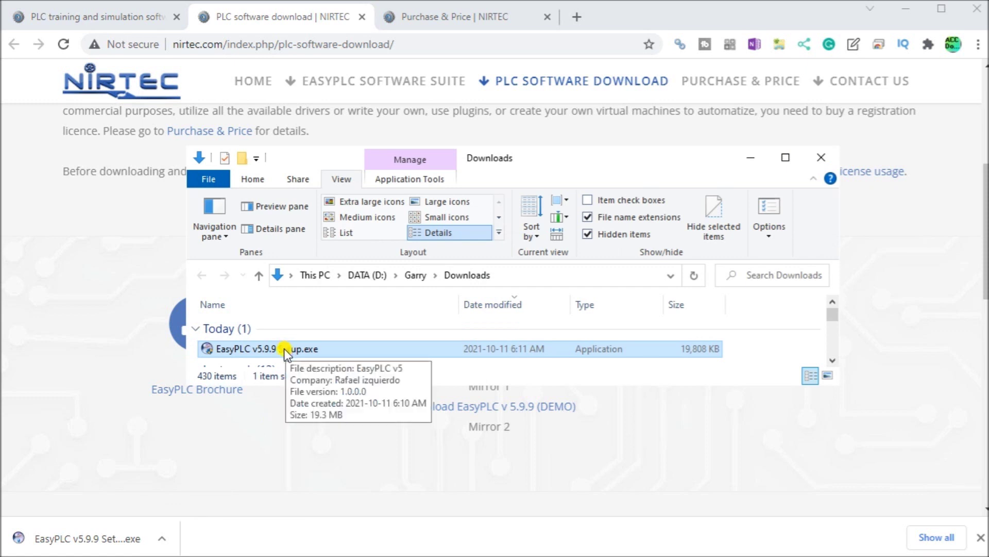
pyautogui.doubleClick(283, 349)
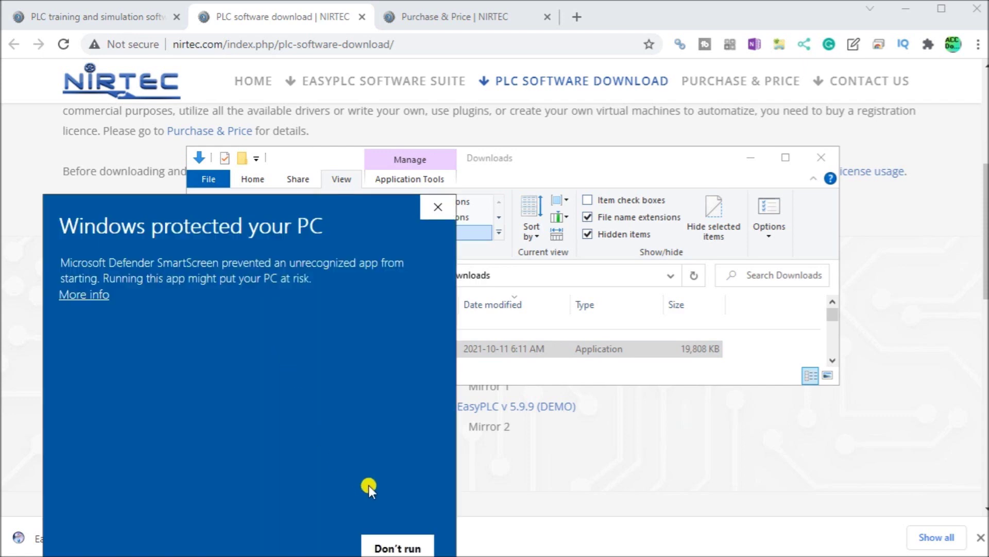
pyautogui.moveTo(268, 204); pyautogui.dragTo(313, 154)
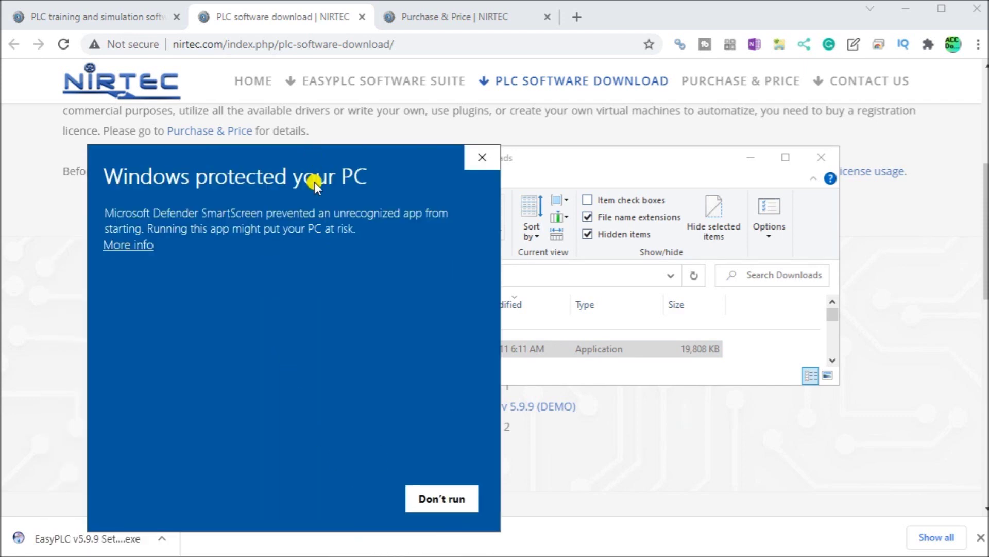
pyautogui.click(138, 245)
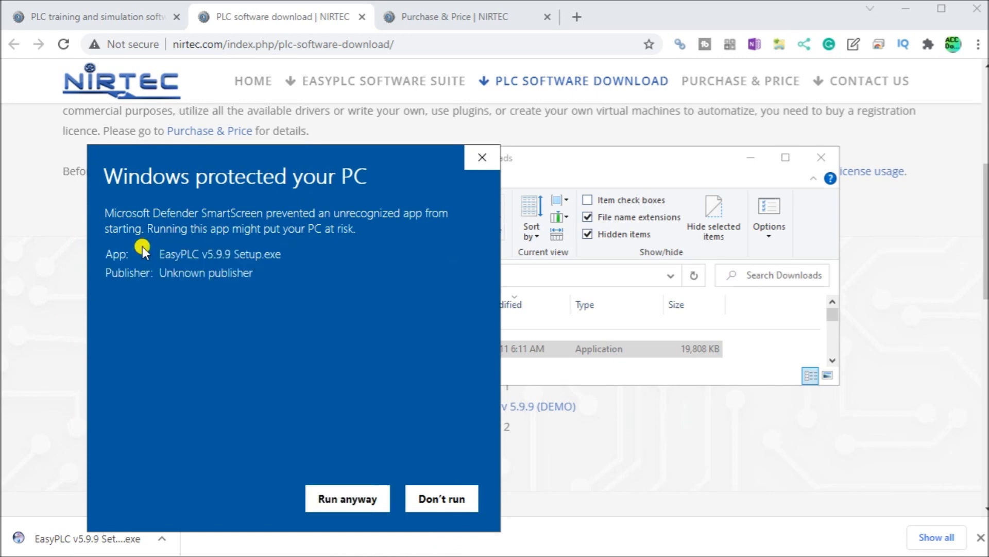
pyautogui.click(328, 497)
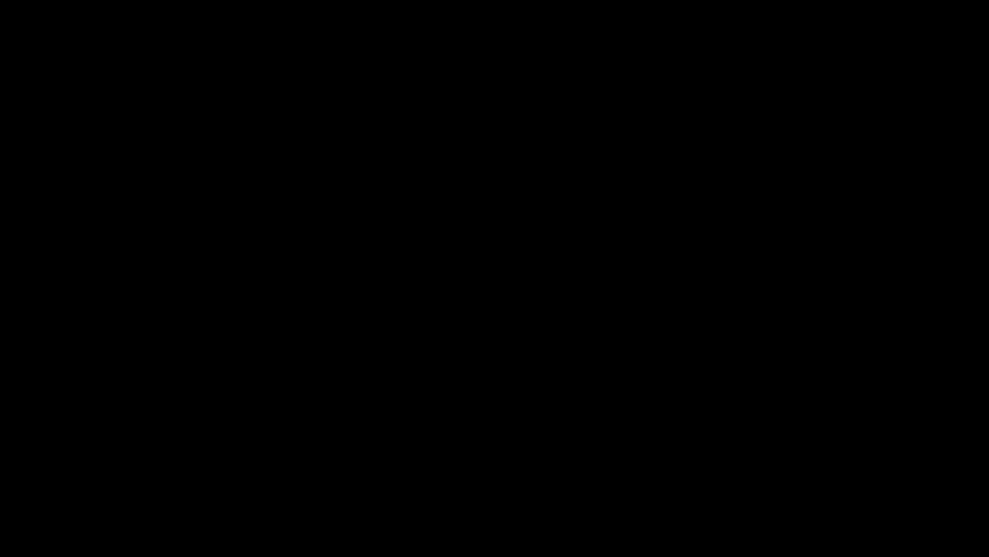
pyautogui.hotkey('alt', 'y')
pyautogui.moveTo(246, 261); pyautogui.dragTo(298, 149)
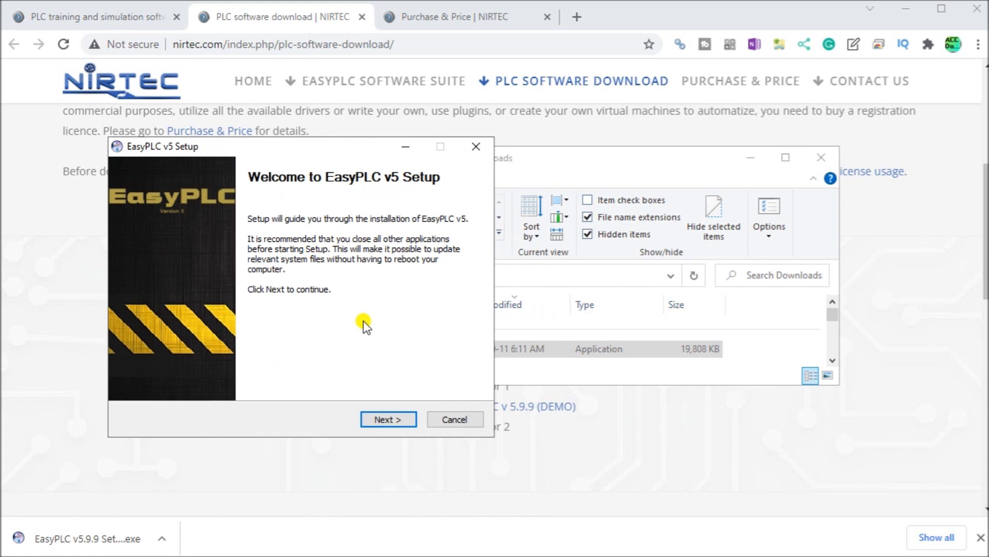
# Install EasyPLC with the default components into D:\Nirtec\EasyPLC v5.
pyautogui.click(393, 420)
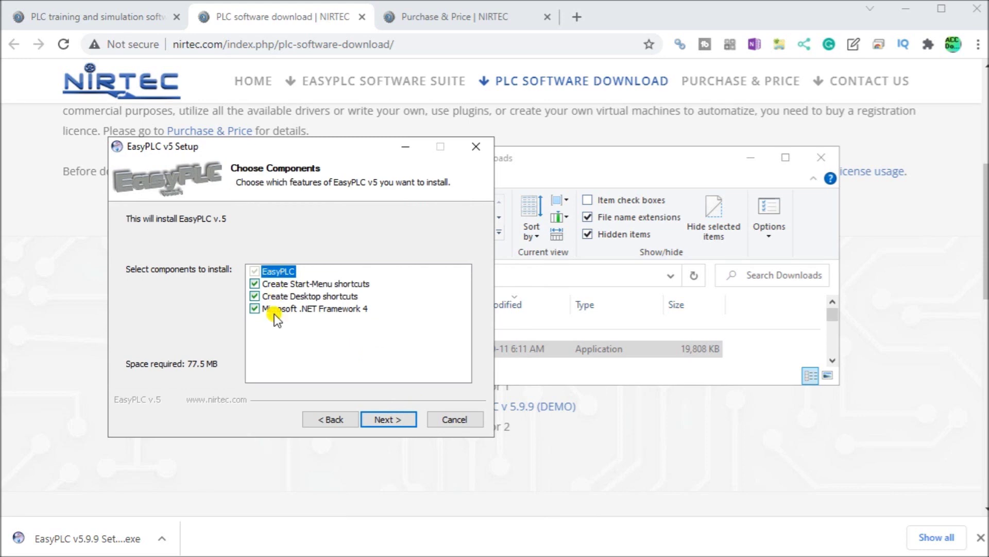
pyautogui.click(388, 420)
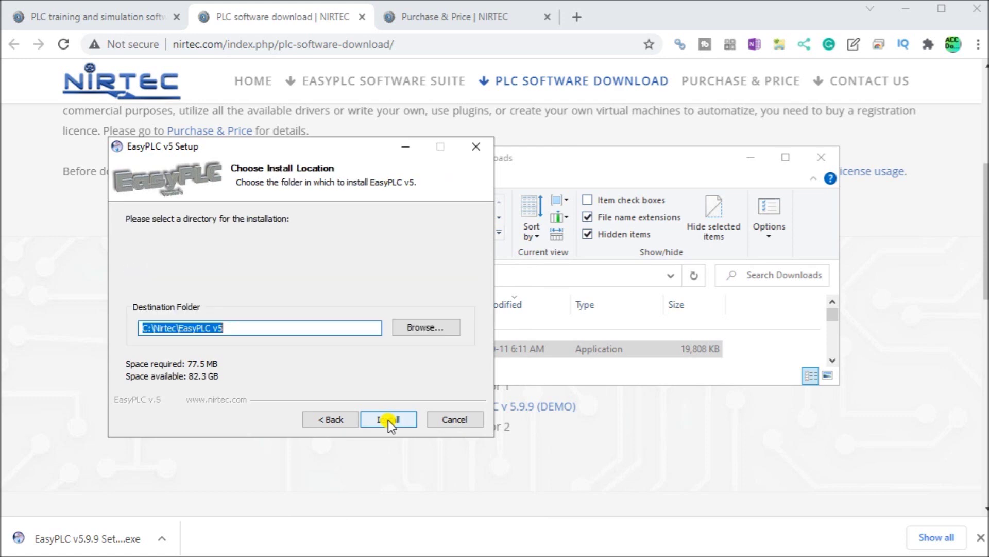
pyautogui.moveTo(144, 328); pyautogui.dragTo(149, 328)
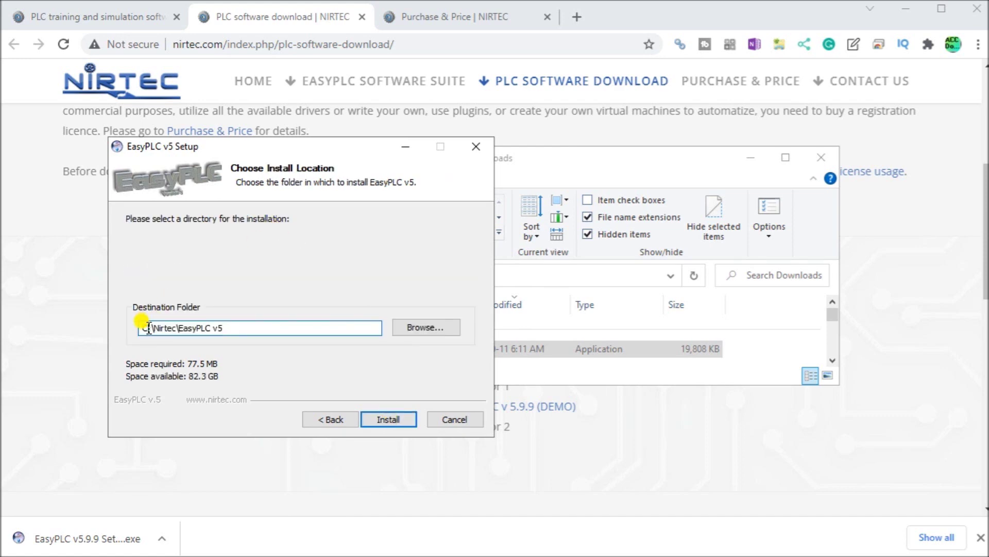
pyautogui.write('D')
pyautogui.click(389, 421)
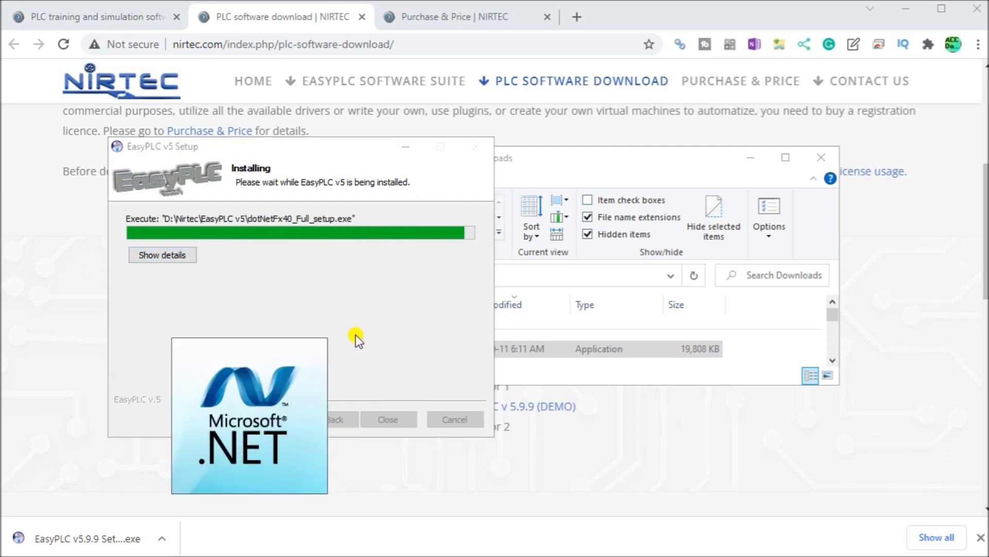
# Dismiss the Microsoft .NET Framework 4 setup and close the finished EasyPLC installer.
pyautogui.moveTo(244, 229); pyautogui.dragTo(223, 133)
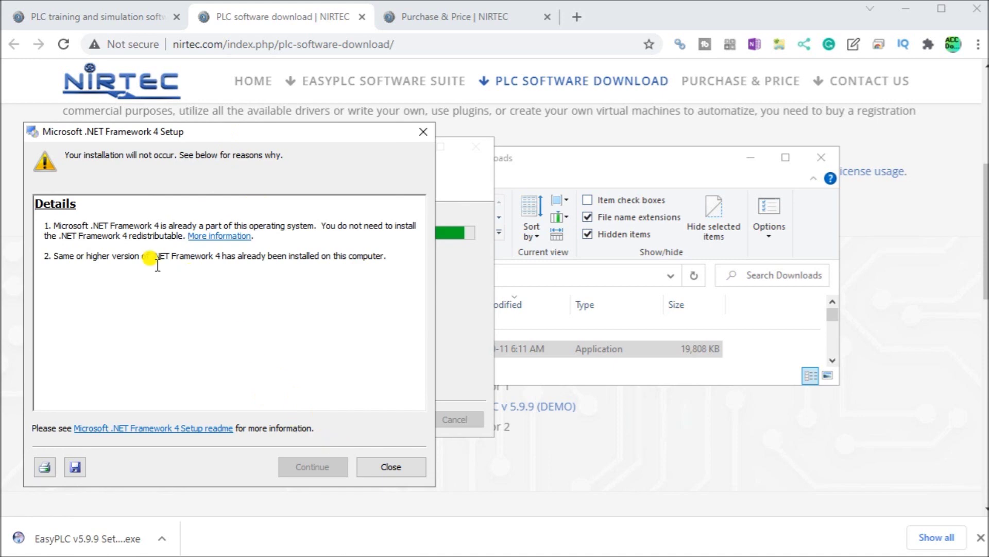
pyautogui.click(390, 470)
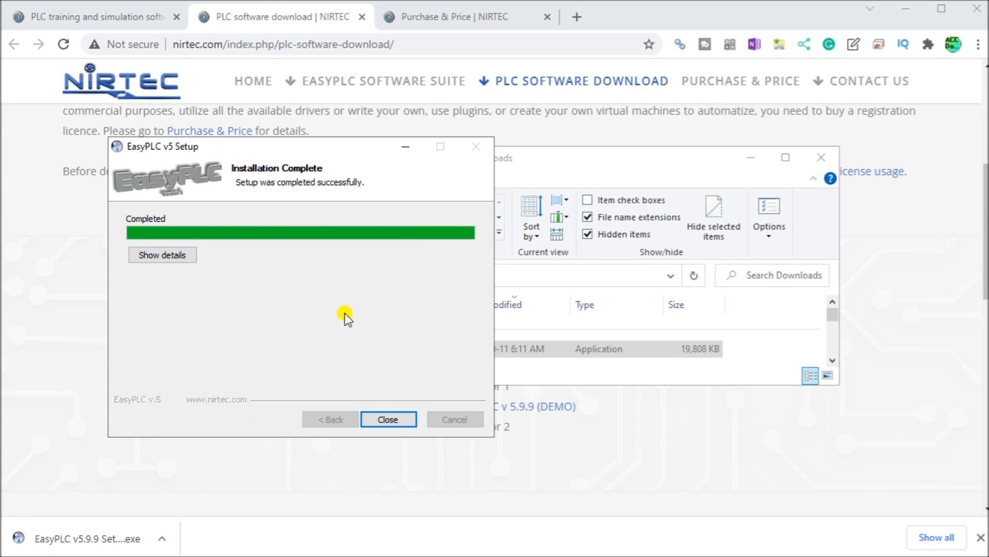
pyautogui.click(393, 419)
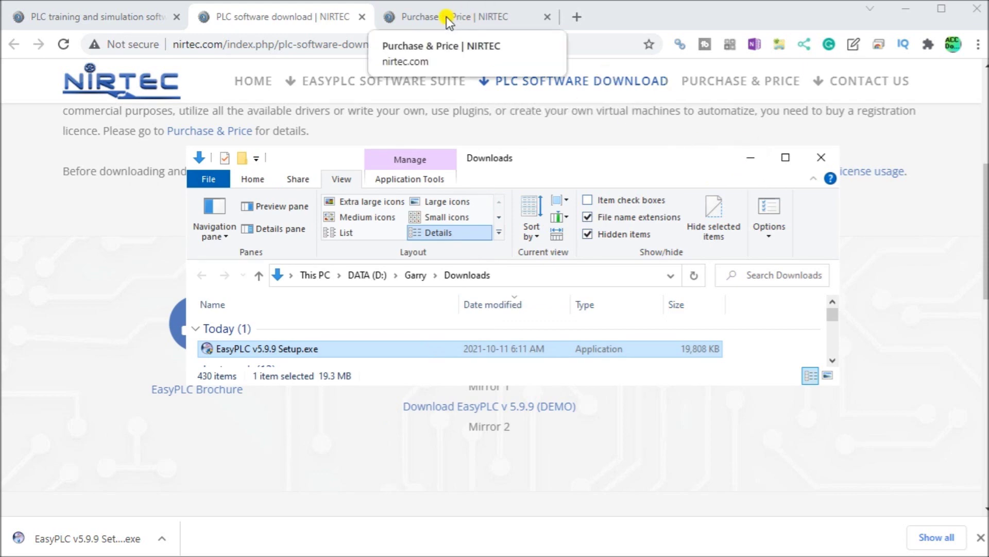
# Review the EasyPLC licence options and the list of included programs on the Purchase & Price page.
pyautogui.click(313, 19)
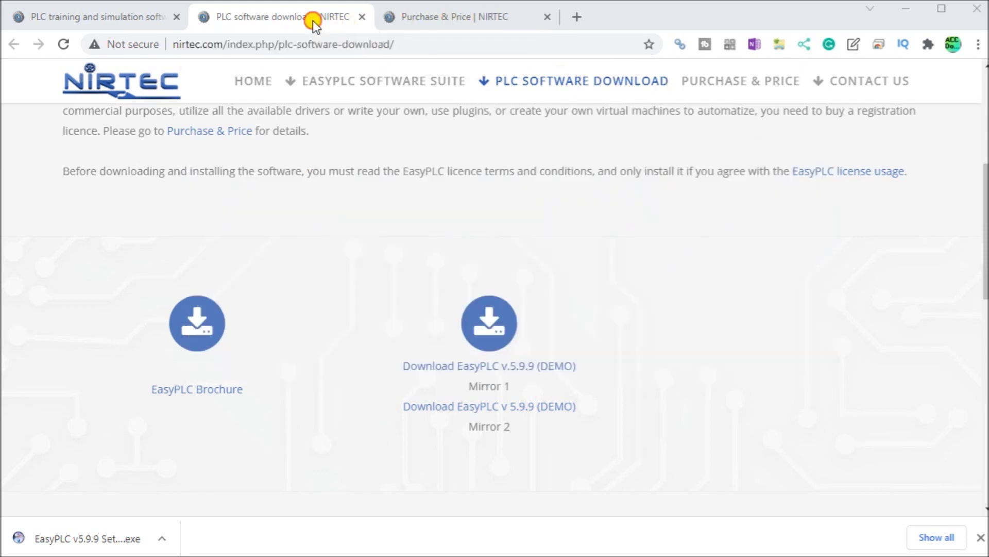
pyautogui.click(433, 19)
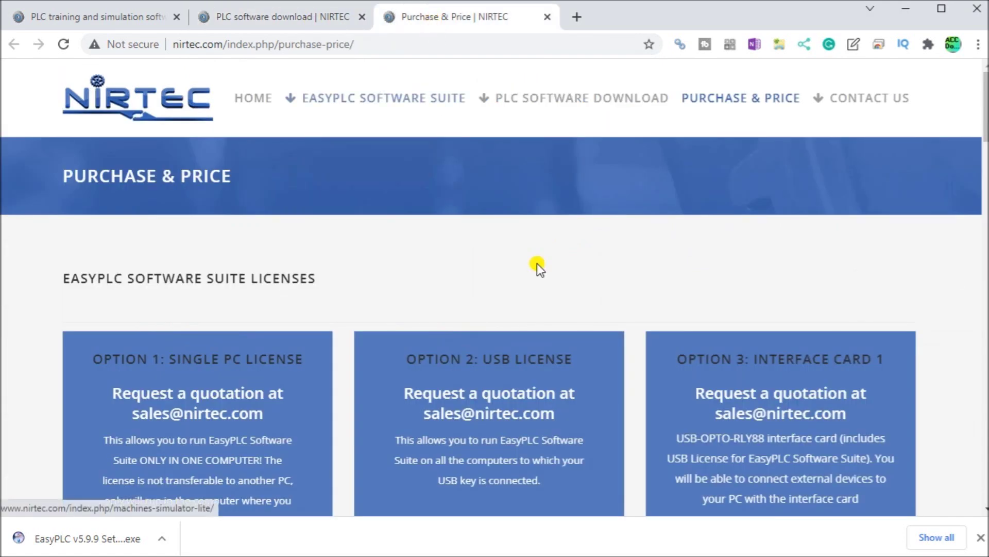
pyautogui.scroll(-3, 535, 263)
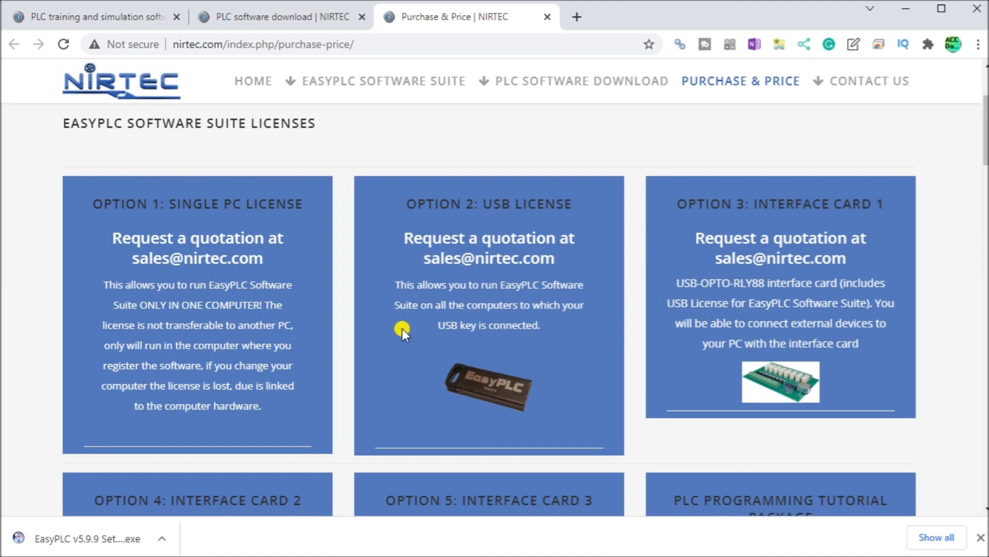
pyautogui.scroll(-6, 402, 328)
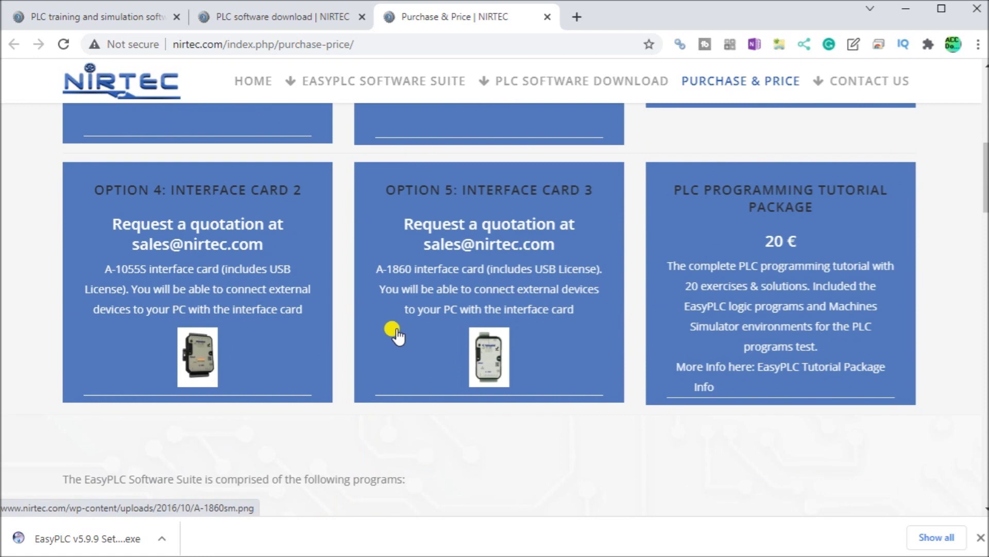
pyautogui.scroll(-5, 394, 333)
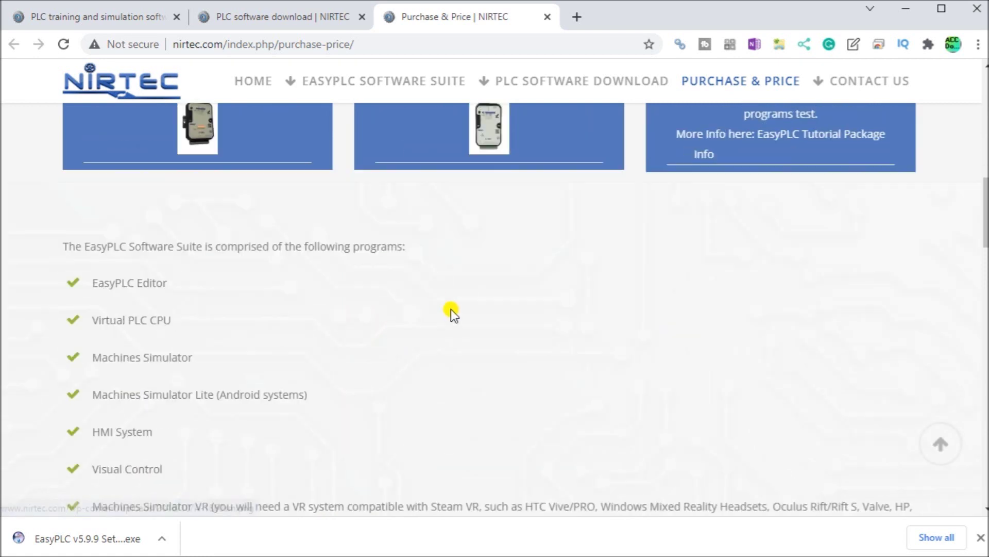
pyautogui.scroll(-1, 450, 309)
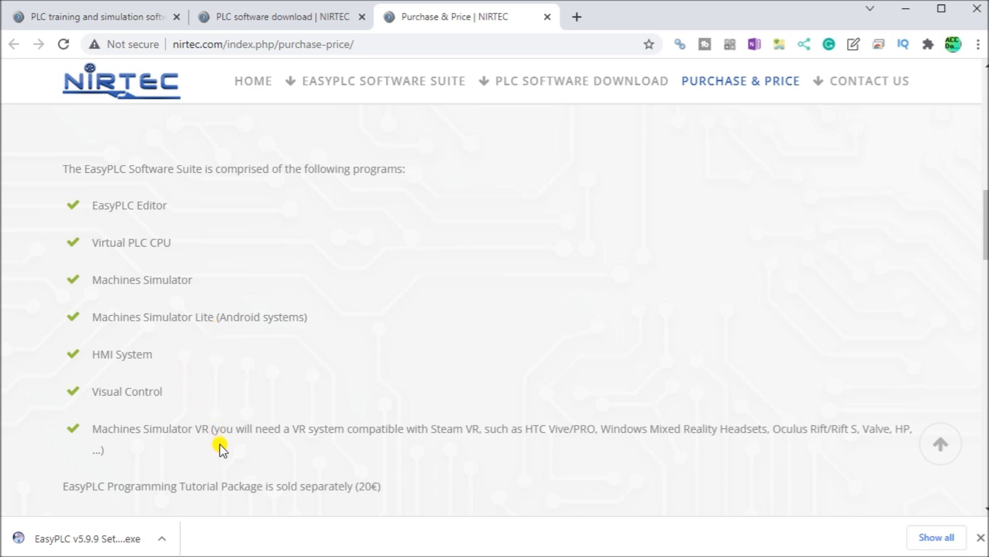
# Examine the quote/order form down to the licence type, Software ID Code and licence quantity fields.
pyautogui.scroll(-6, 219, 445)
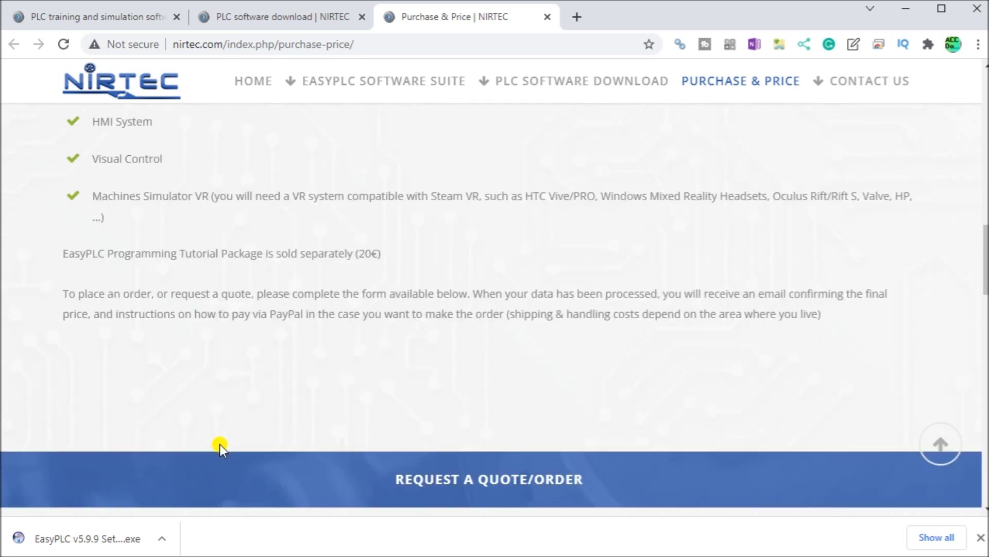
pyautogui.scroll(-3, 219, 444)
pyautogui.scroll(-3, 298, 305)
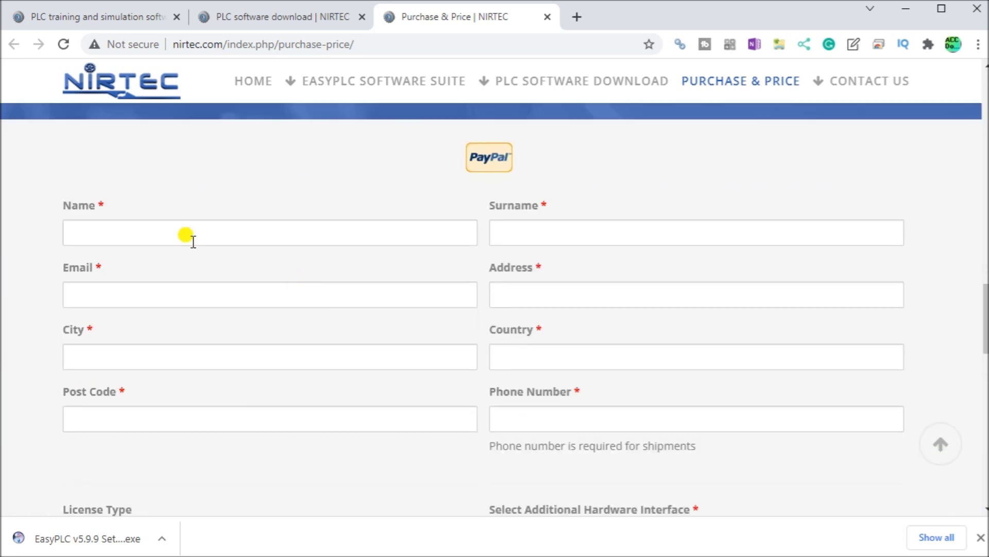
pyautogui.scroll(-3, 395, 392)
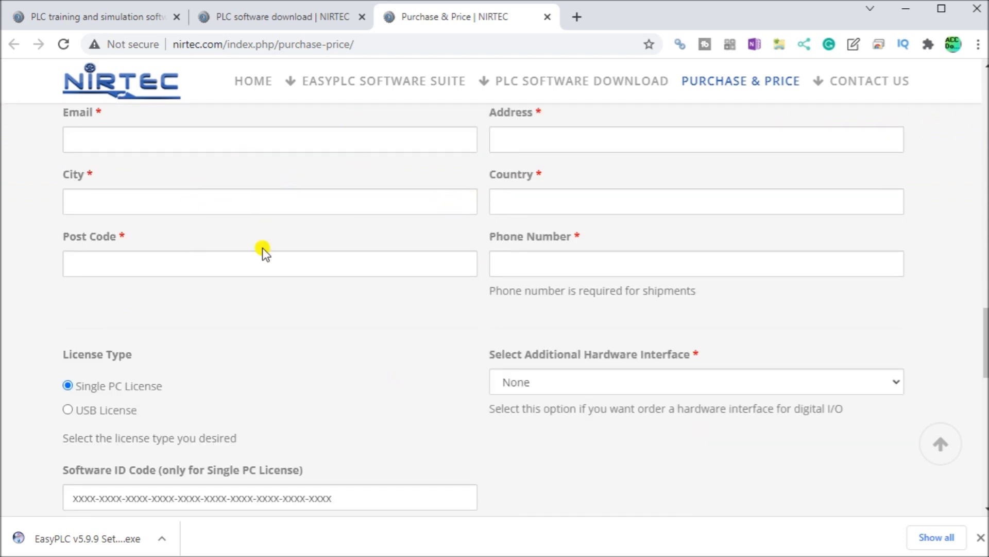
pyautogui.scroll(-2, 284, 278)
pyautogui.scroll(-3, 287, 284)
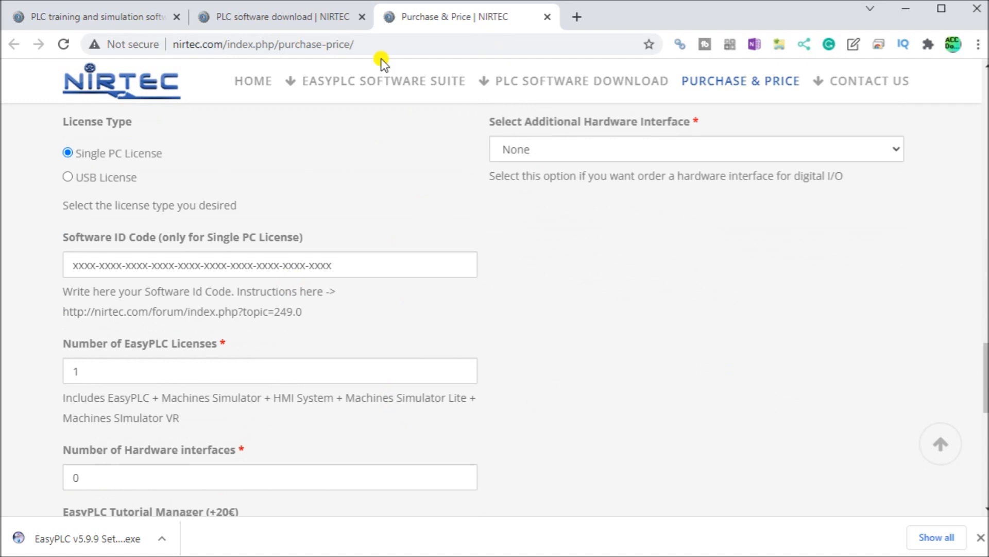
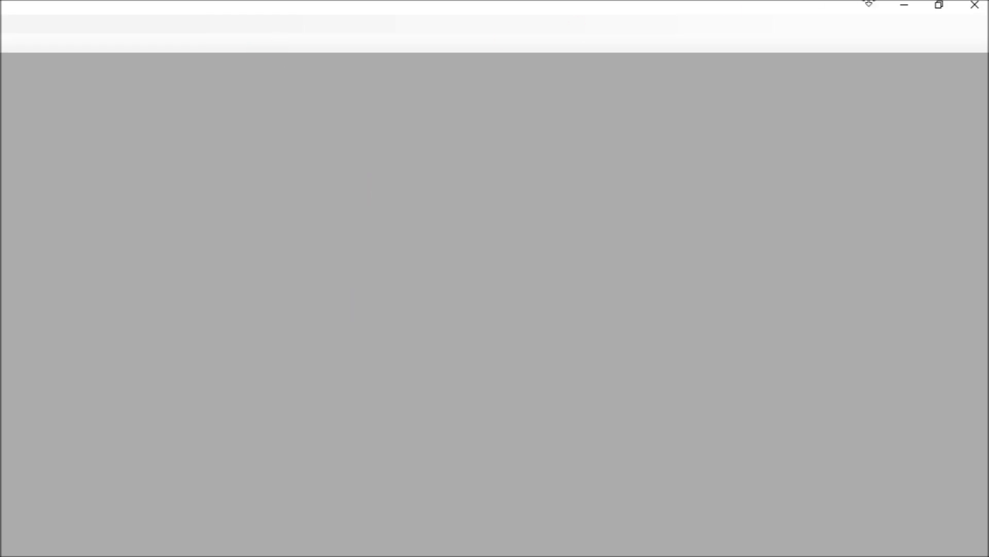
# Bring the EasyPLC Editor window fully into view at reduced size and display its About information.
pyautogui.click(939, 6)
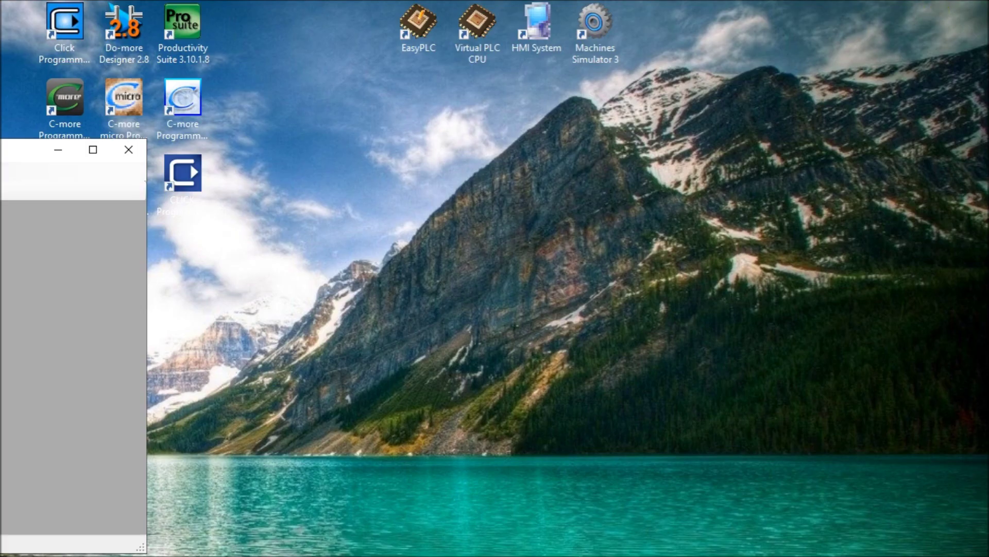
pyautogui.moveTo(26, 149); pyautogui.dragTo(279, 23)
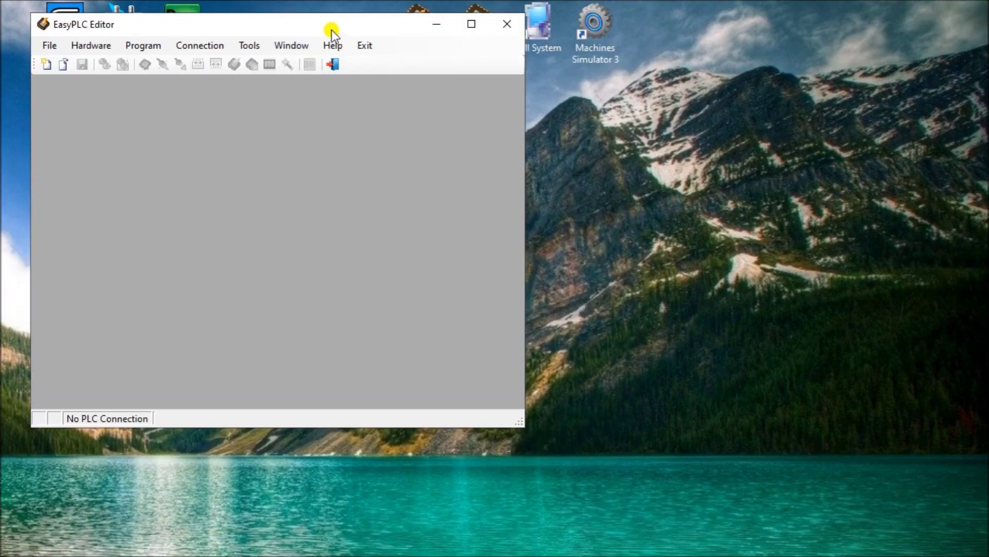
pyautogui.click(339, 49)
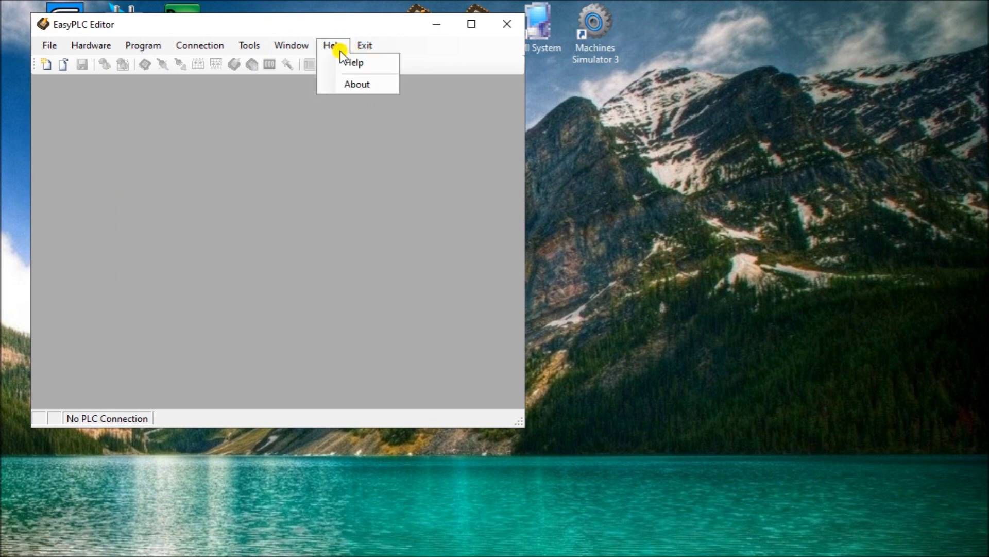
pyautogui.click(353, 84)
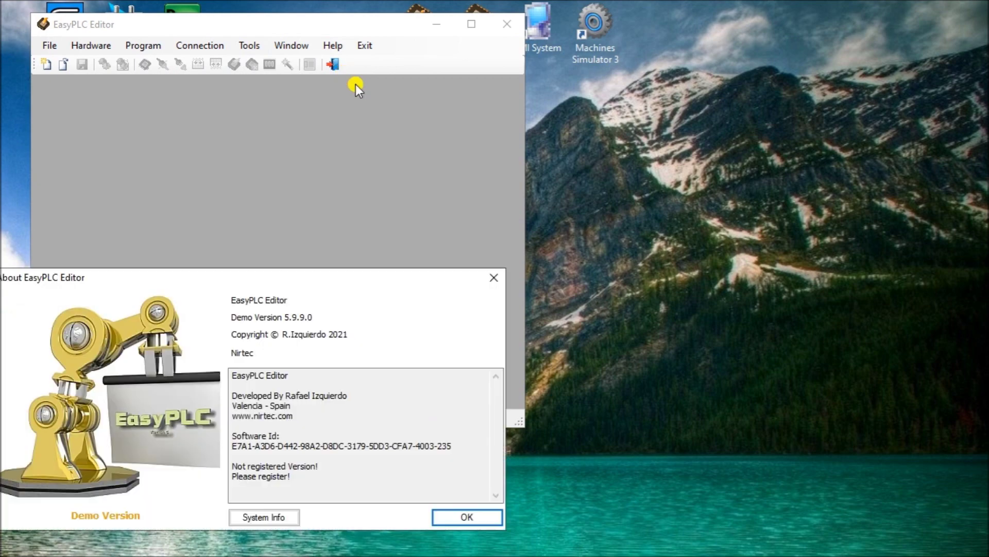
pyautogui.moveTo(271, 272); pyautogui.dragTo(561, 195)
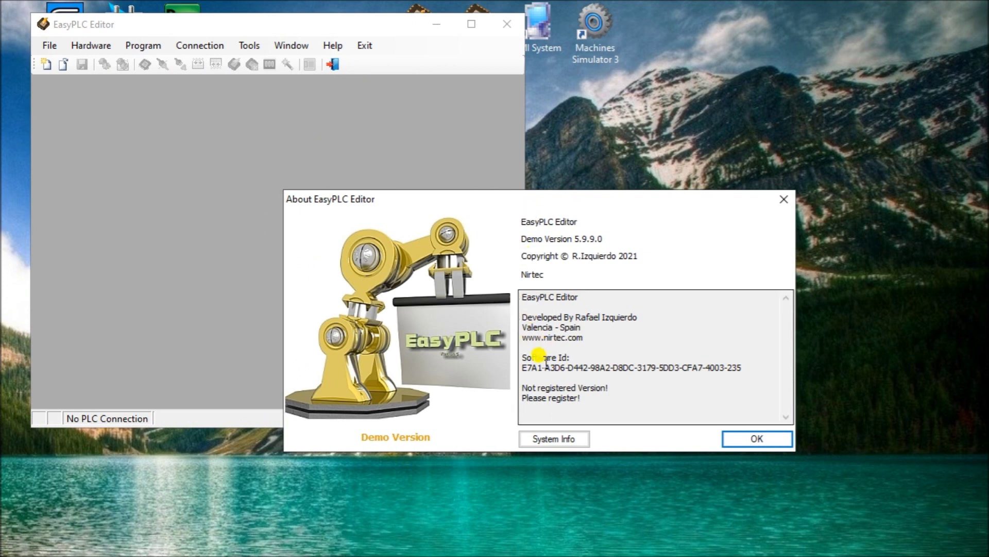
# Copy the Software Id from the About information and switch back to the order form in Chrome.
pyautogui.moveTo(523, 367); pyautogui.dragTo(752, 369)
pyautogui.rightClick(702, 369)
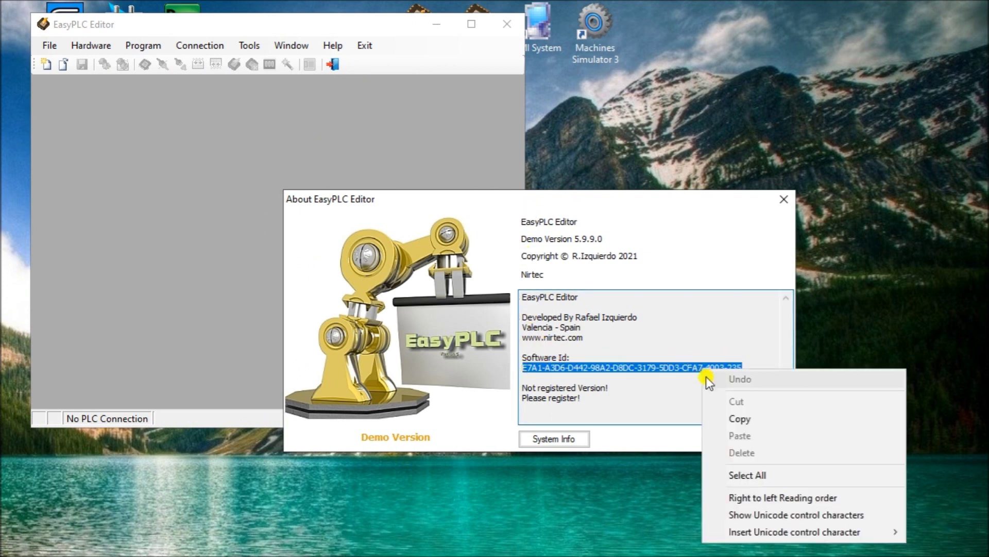
pyautogui.click(720, 417)
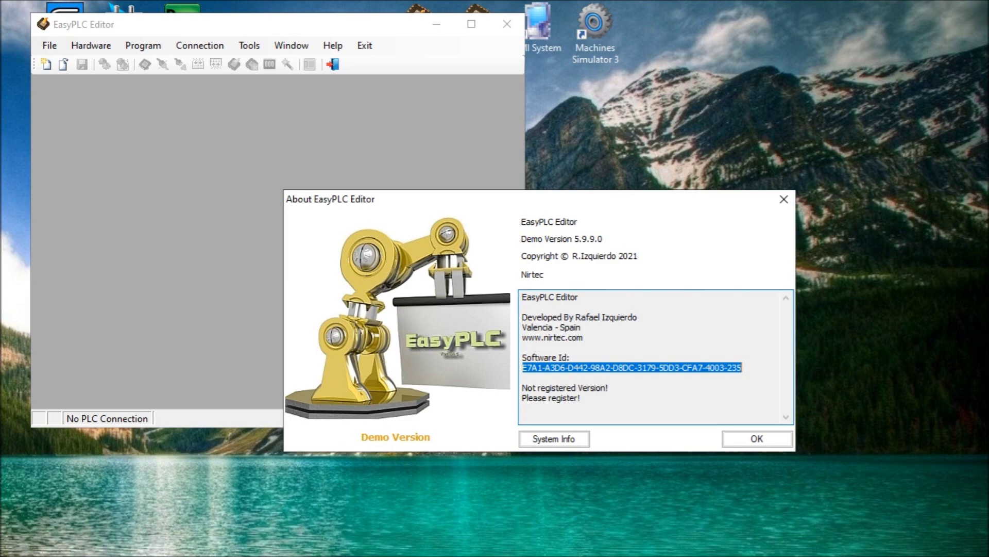
pyautogui.hotkey('alt', 'Tab')
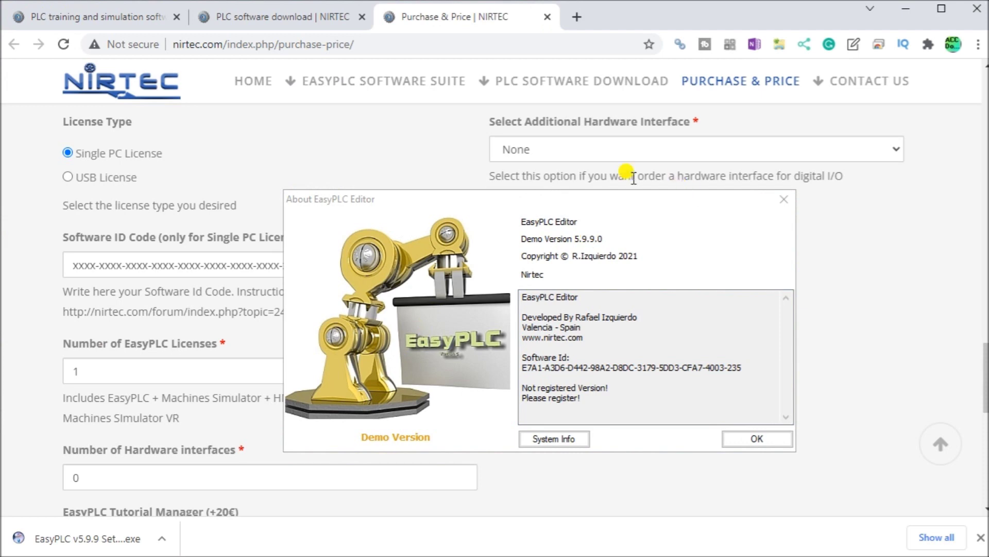
# Replace the Software ID Code placeholder in the order form with the copied Software Id, closing the EasyPLC About information.
pyautogui.click(174, 265)
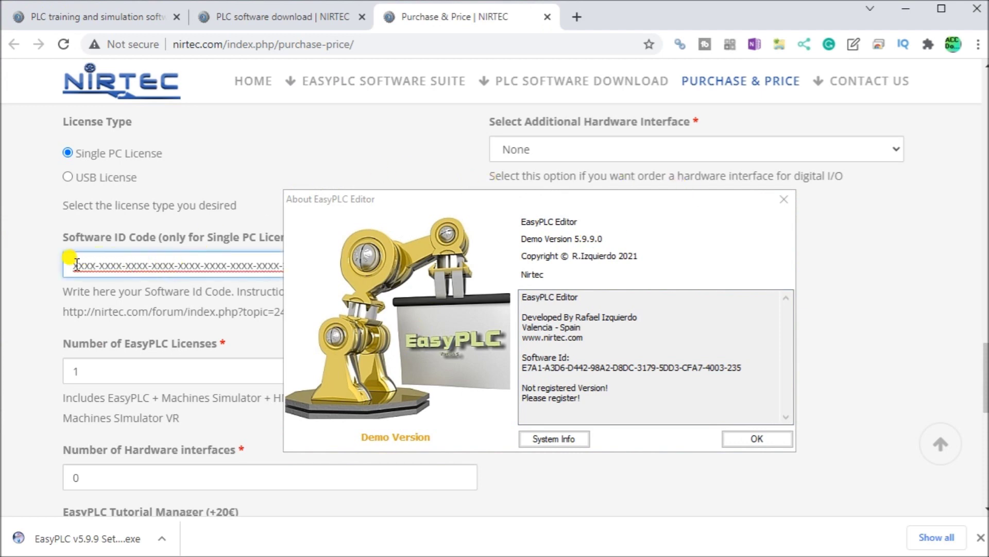
pyautogui.moveTo(71, 265); pyautogui.dragTo(183, 265)
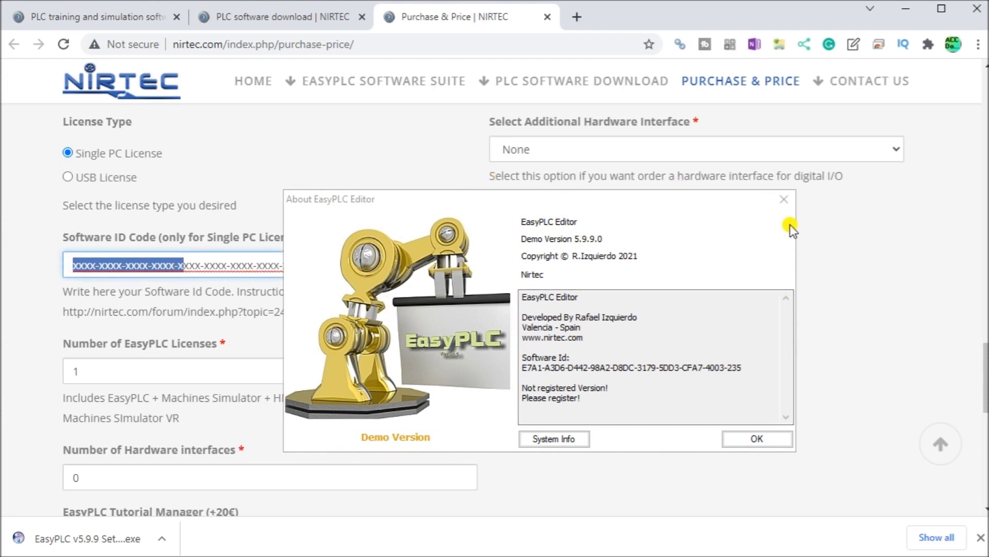
pyautogui.click(762, 442)
pyautogui.moveTo(369, 267); pyautogui.dragTo(60, 267)
pyautogui.rightClick(101, 270)
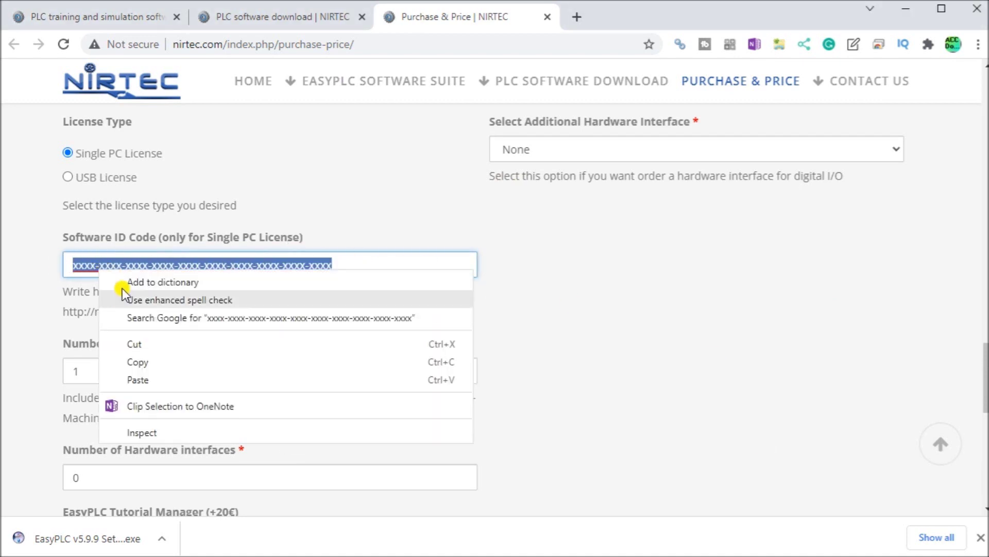
pyautogui.click(151, 379)
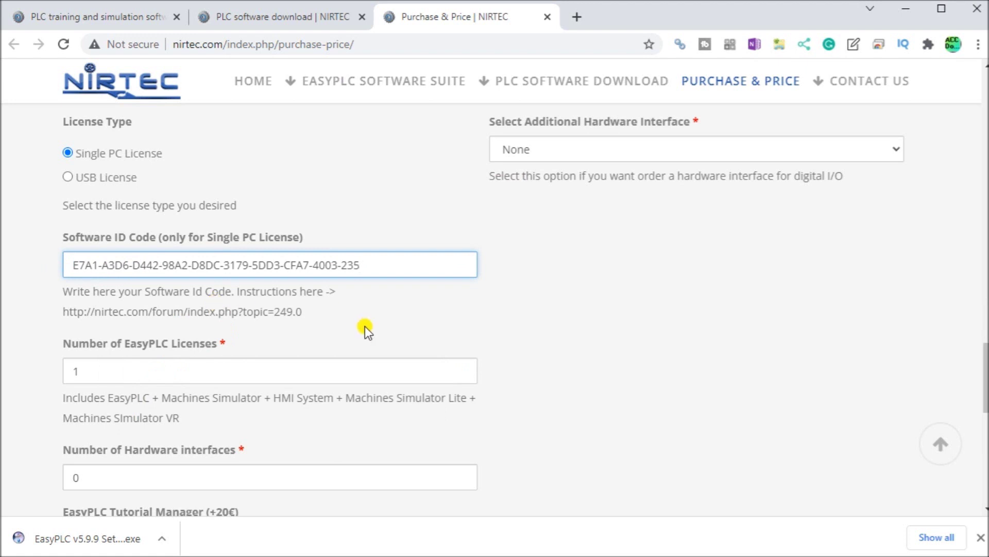
# Enter "ACC Automation" as the comment at the end of the order form.
pyautogui.scroll(-1, 365, 327)
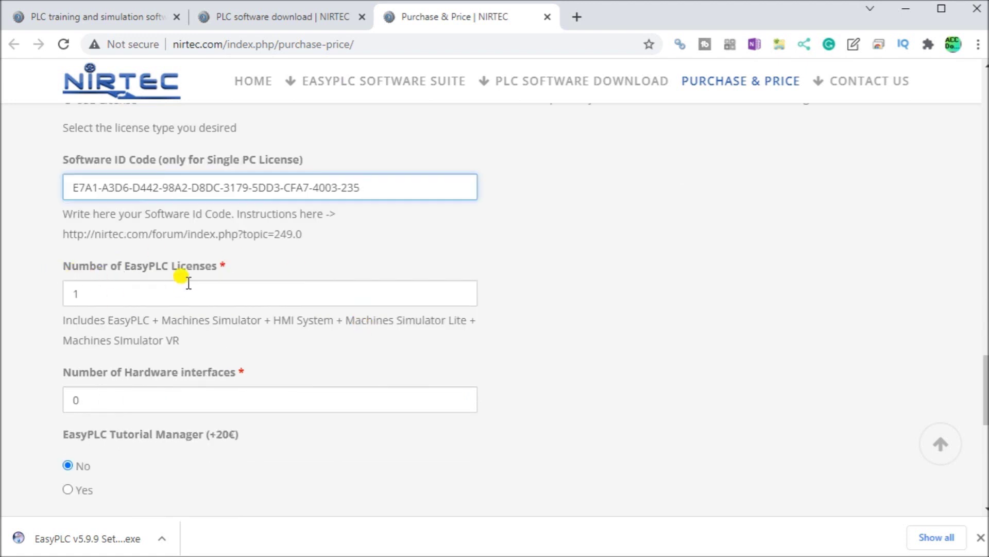
pyautogui.scroll(-2, 318, 345)
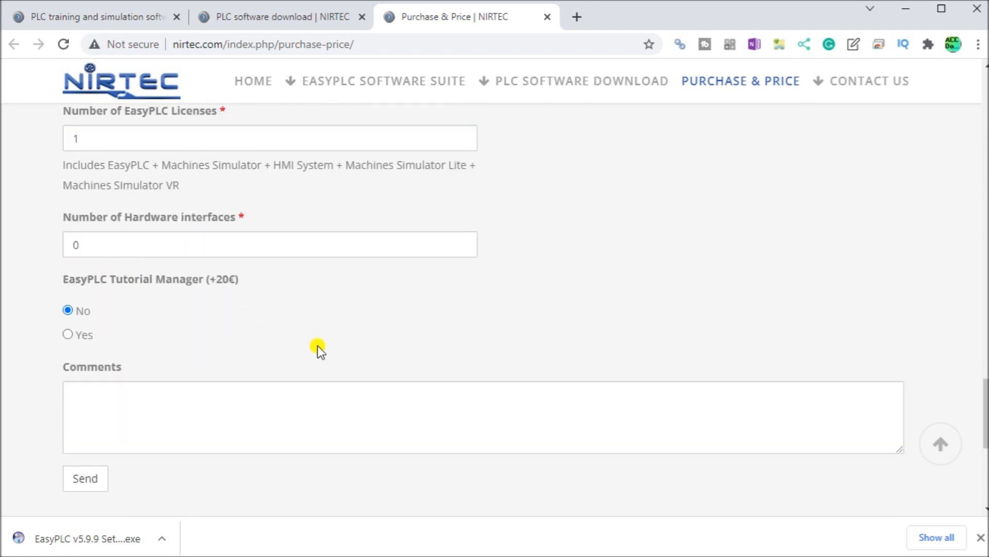
pyautogui.scroll(-1, 273, 350)
pyautogui.click(106, 323)
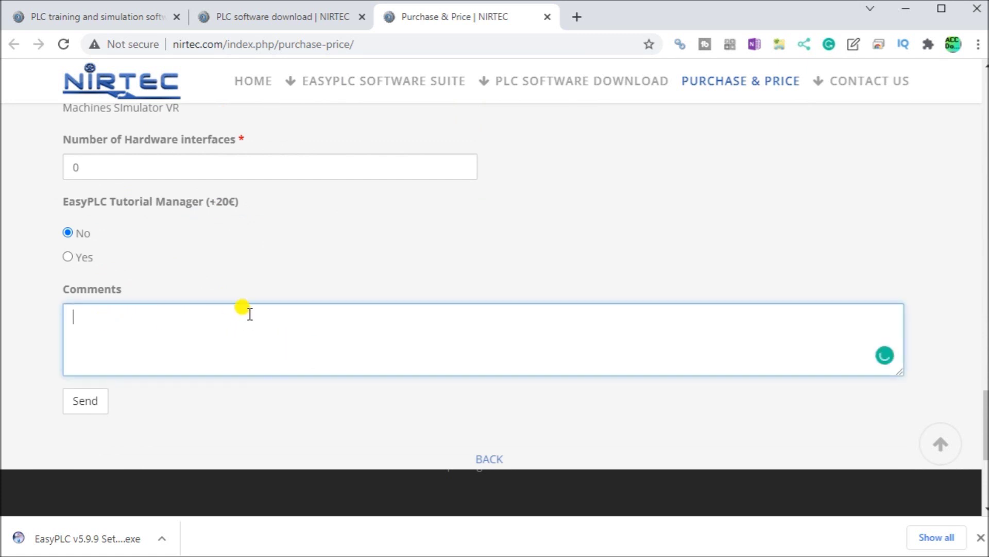
pyautogui.write('ACC Automation')
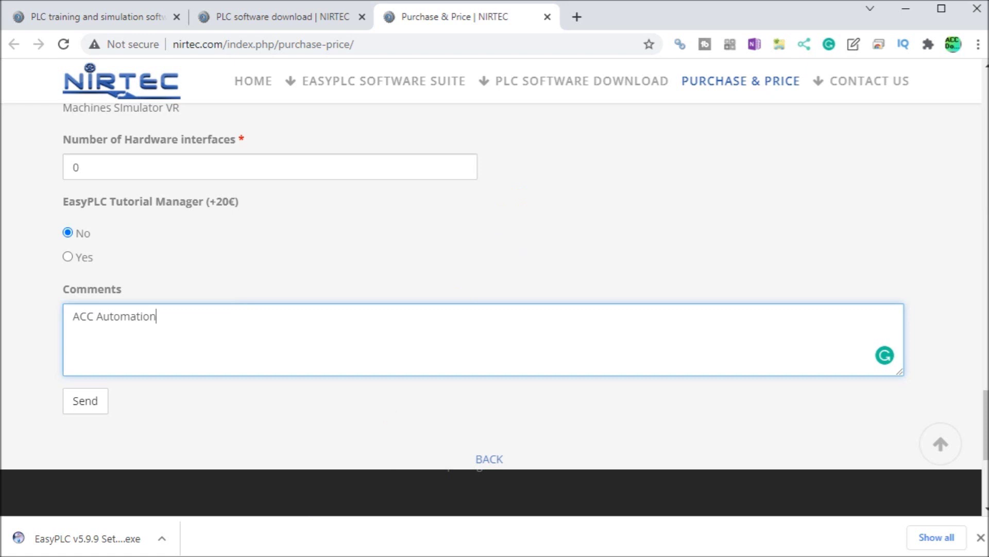
# Switch to File Explorer and open the EasyPLC v5 folder inside the Nirtec folder on drive D.
pyautogui.hotkey('alt', 'Tab')
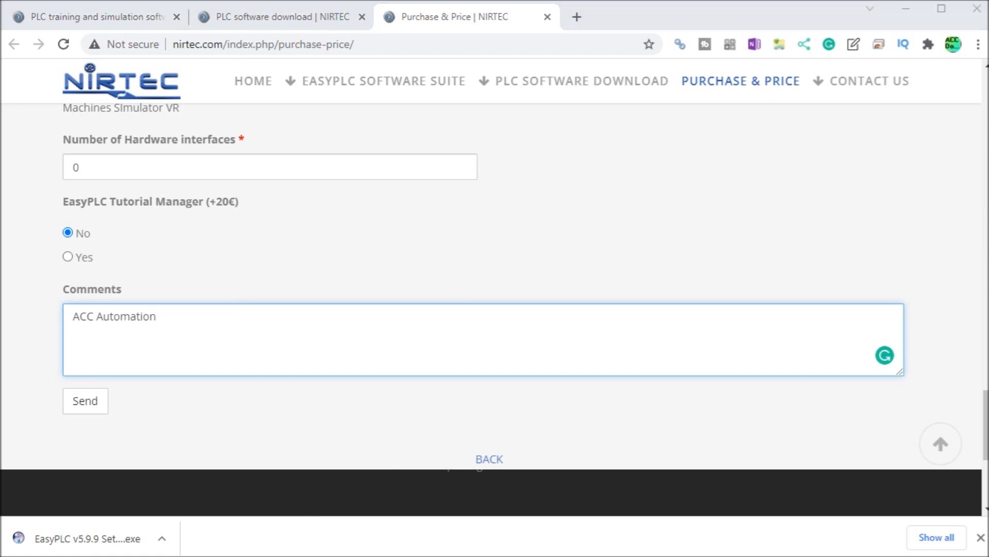
pyautogui.moveTo(656, 166); pyautogui.dragTo(590, 110)
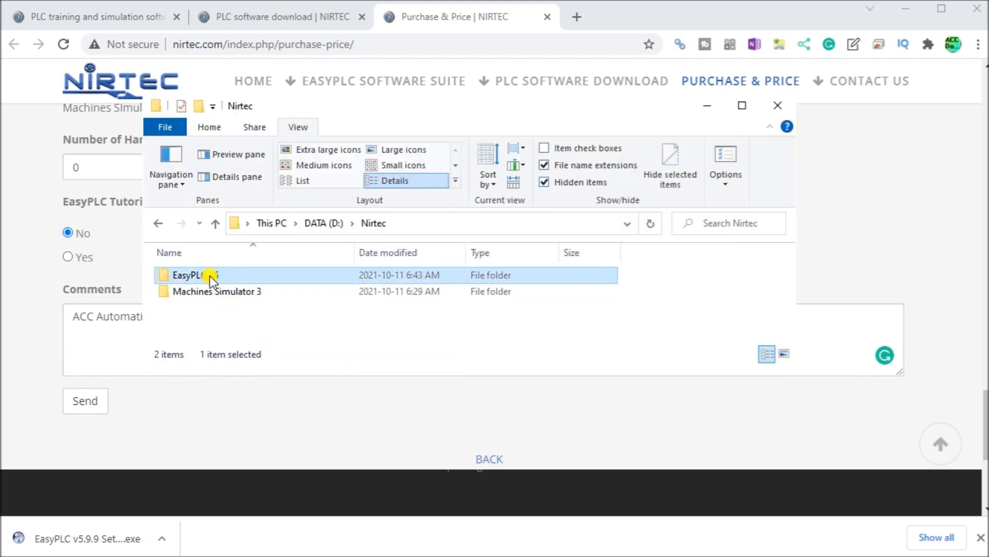
pyautogui.doubleClick(209, 276)
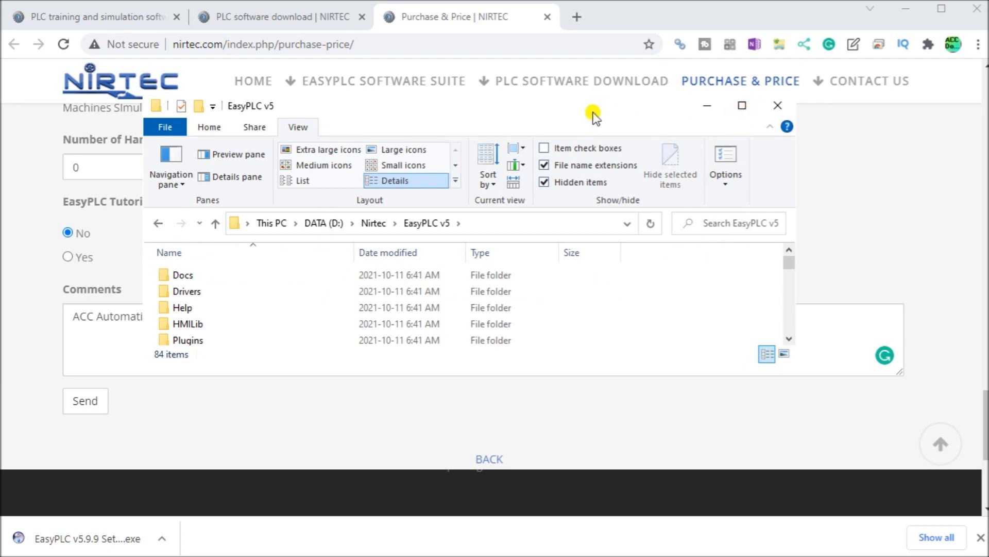
pyautogui.moveTo(590, 91); pyautogui.dragTo(577, 18)
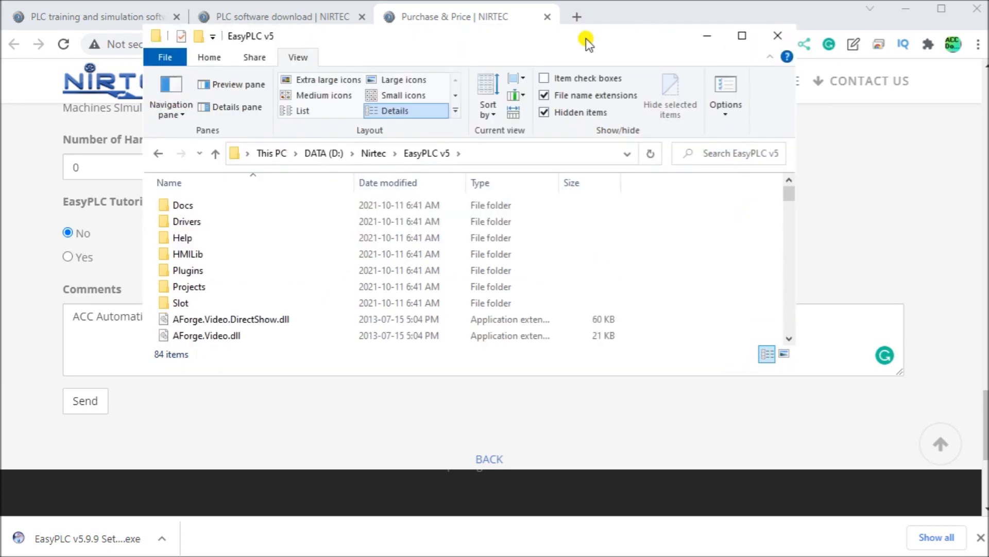
pyautogui.click(537, 412)
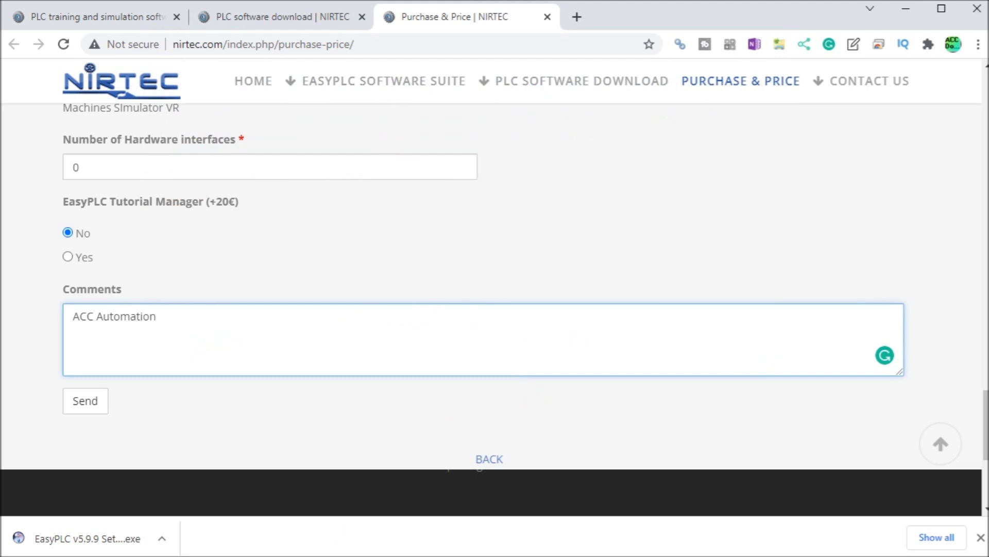
# Return to the EasyPLC v5 folder and paste the copied License.lcs file into it.
pyautogui.hotkey('alt', 'Tab')
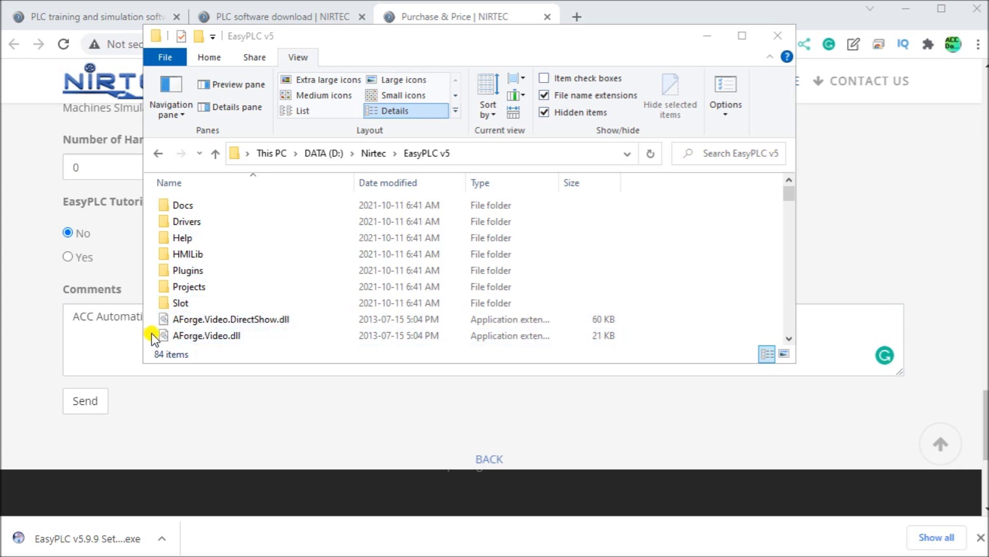
pyautogui.moveTo(787, 199); pyautogui.dragTo(789, 213)
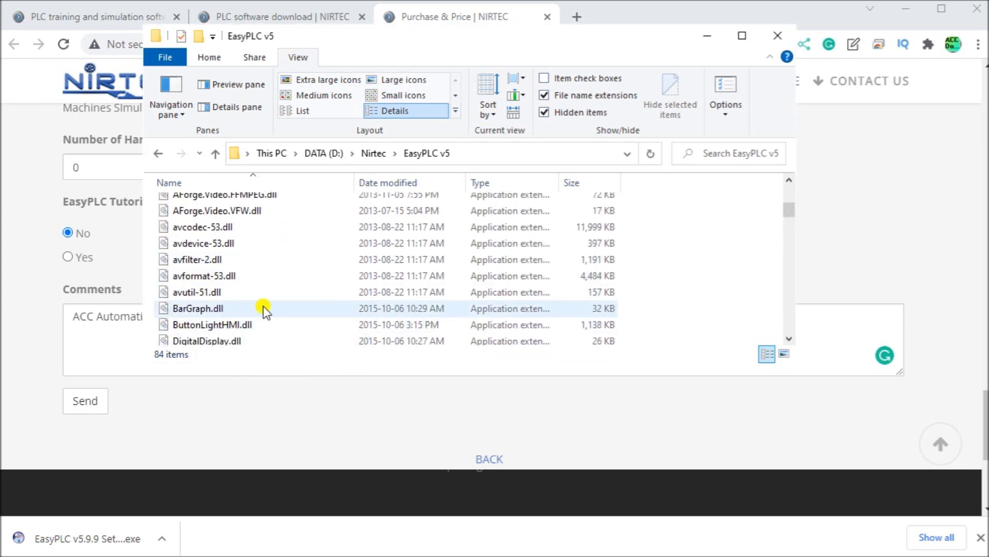
pyautogui.rightClick(151, 295)
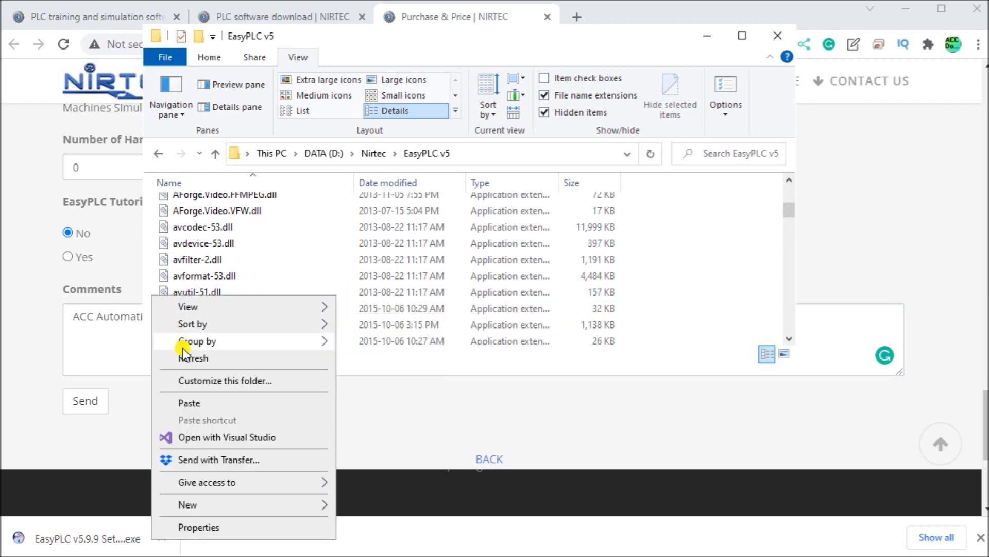
pyautogui.click(197, 403)
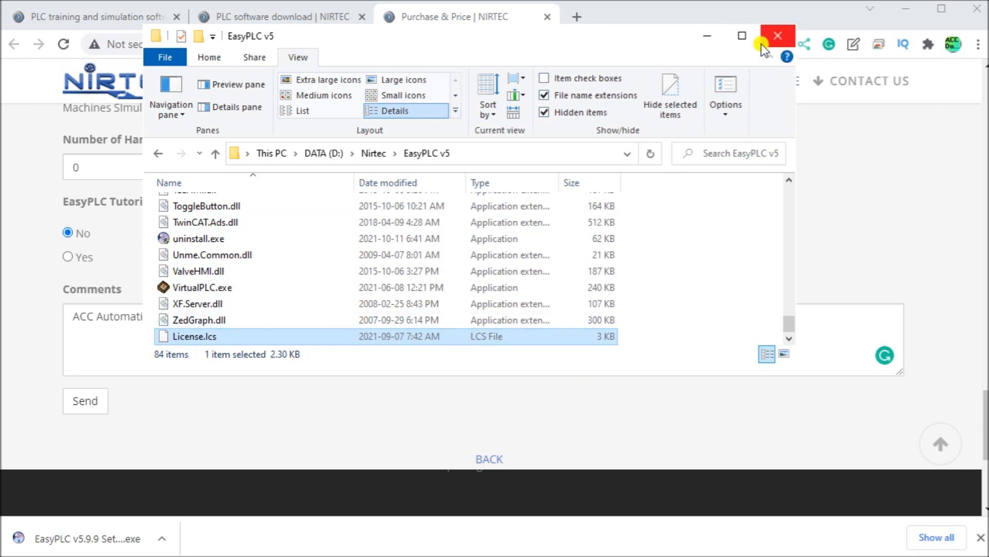
# Clear the open windows off the desktop, closing the EasyPLC Editor, and launch Machines Simulator 3.
pyautogui.click(707, 36)
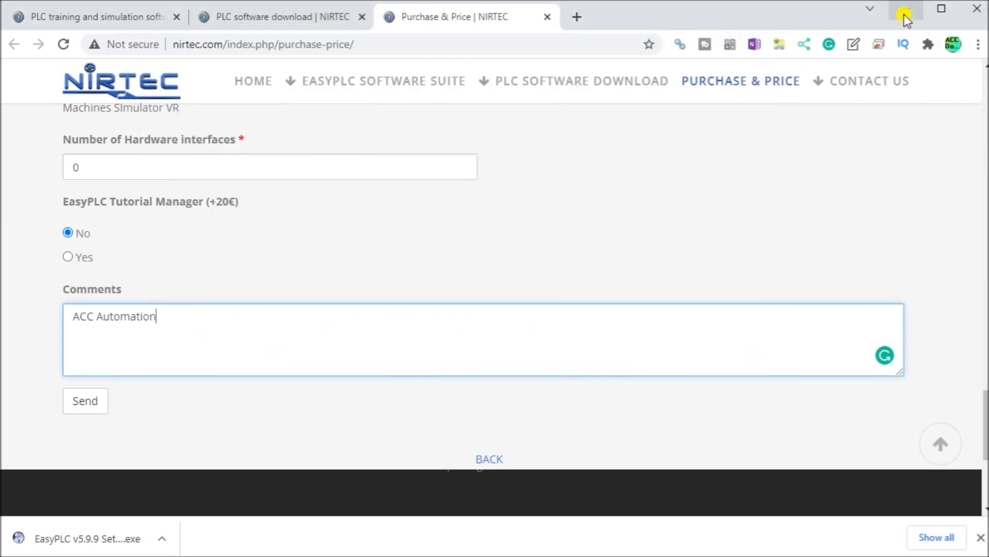
pyautogui.click(908, 13)
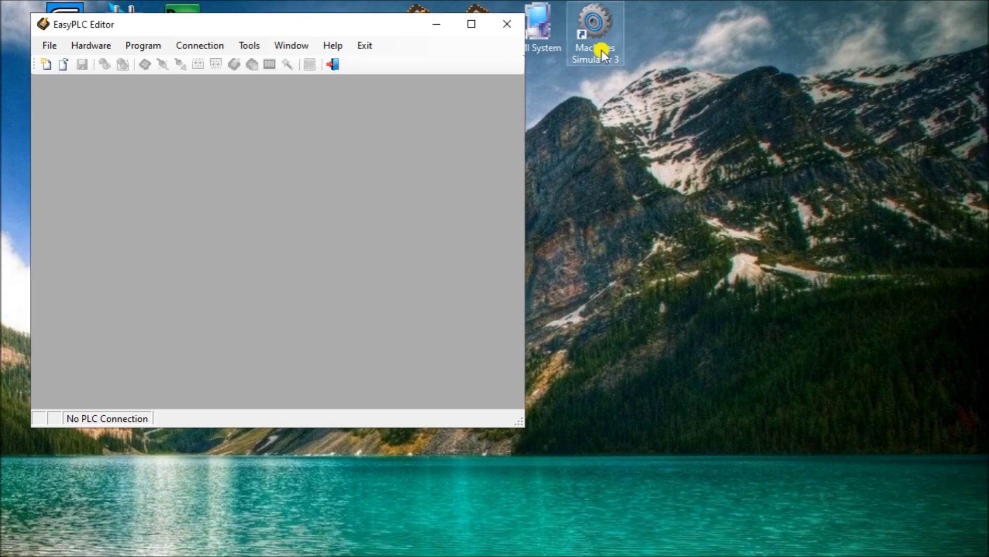
pyautogui.click(507, 23)
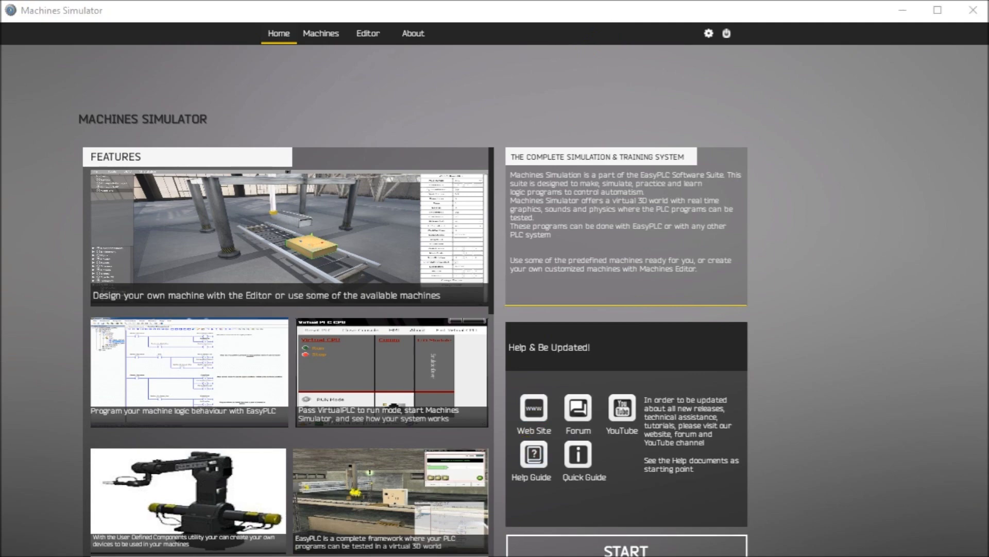
# Look through the machine selection and the Editor and Machines sections of Machines Simulator, ending on its home page.
pyautogui.click(626, 544)
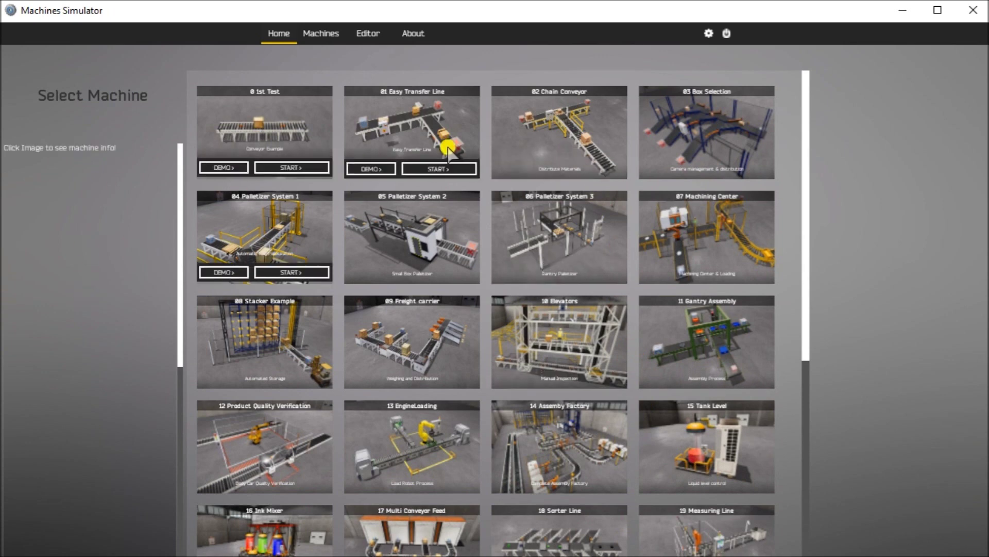
pyautogui.click(363, 34)
pyautogui.click(323, 36)
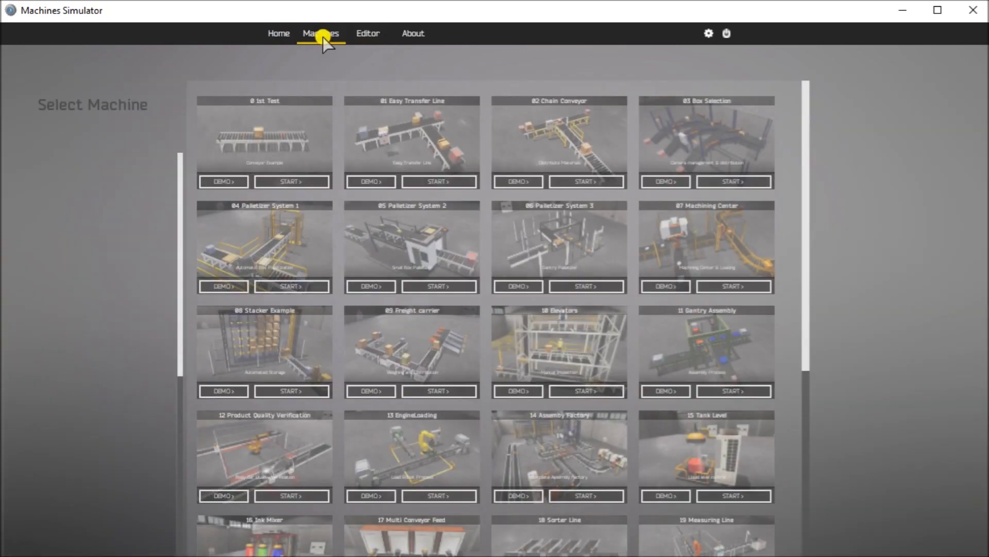
pyautogui.click(283, 42)
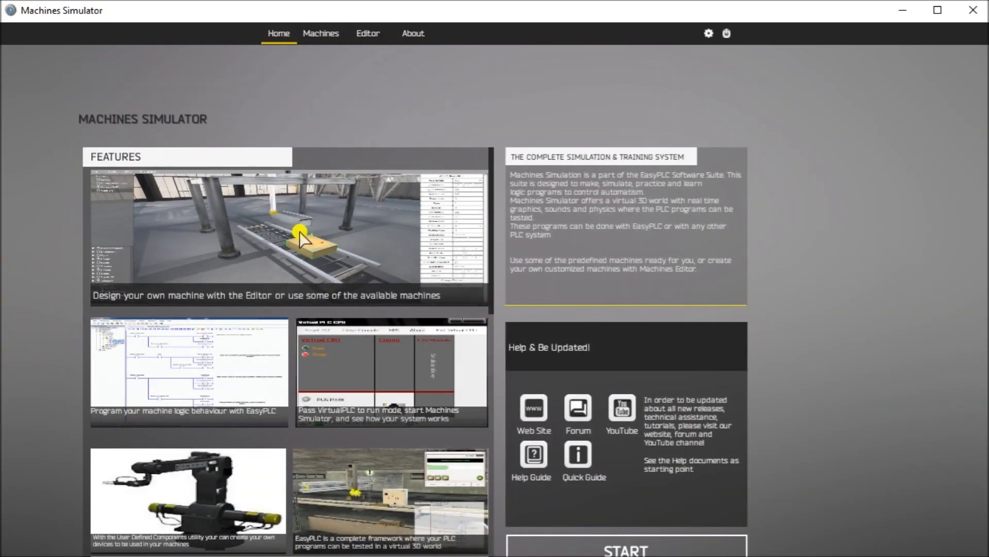
# Start the demo of machine 14 Assembly Factory from the machine selection and view the factory from another camera position.
pyautogui.click(699, 541)
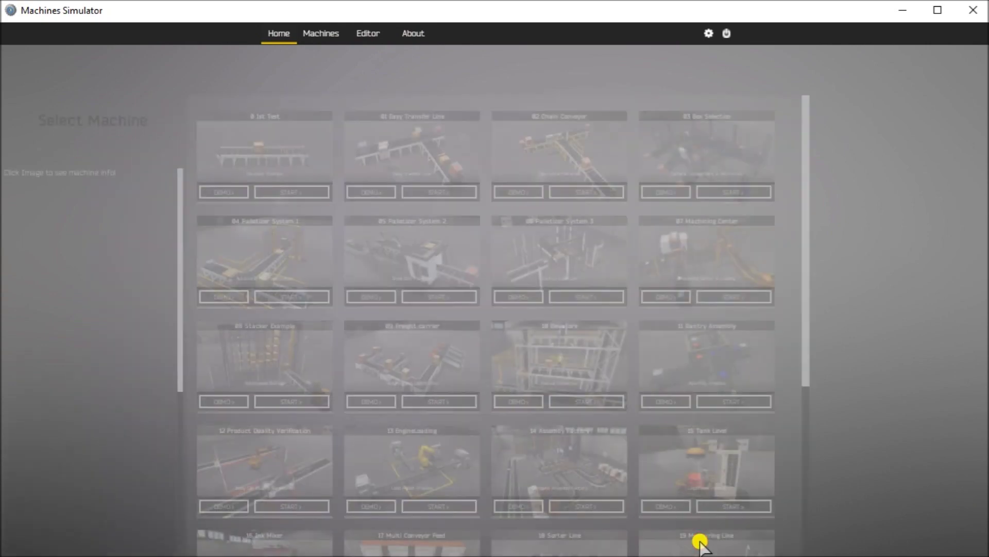
pyautogui.moveTo(556, 454)
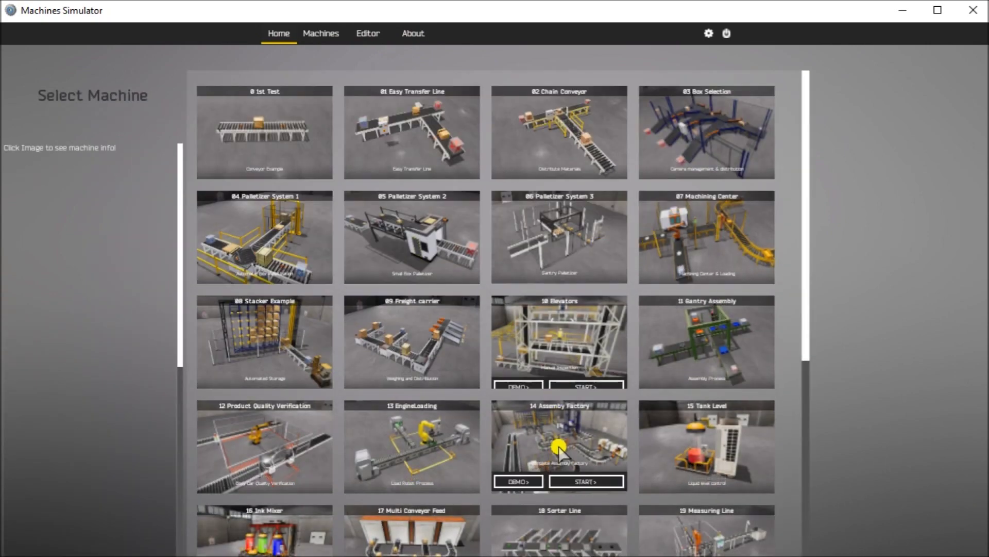
pyautogui.click(517, 483)
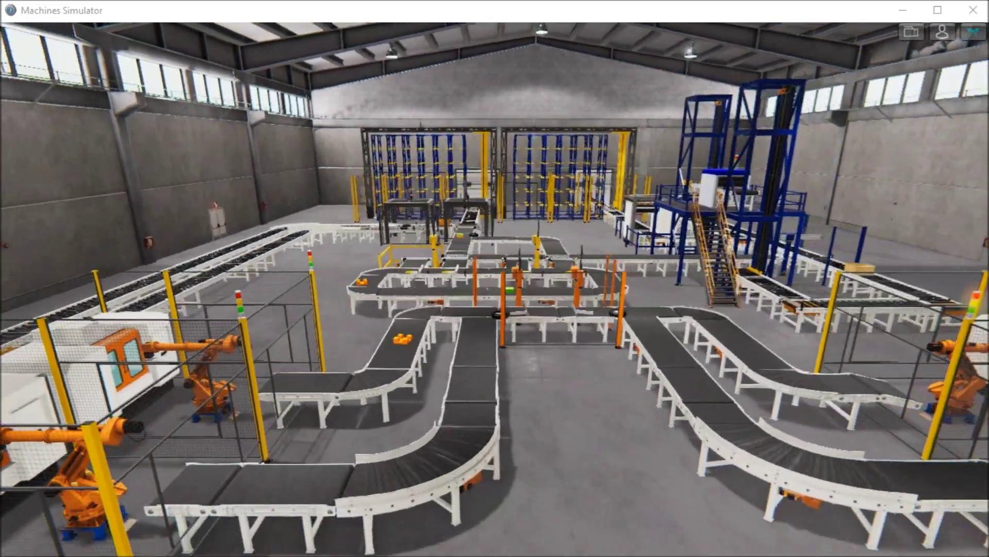
pyautogui.press('d')
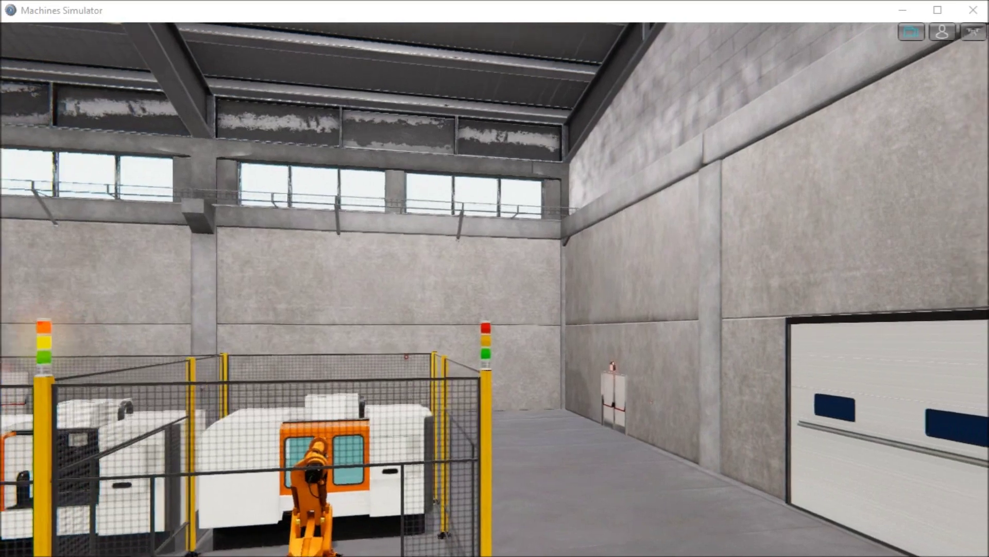